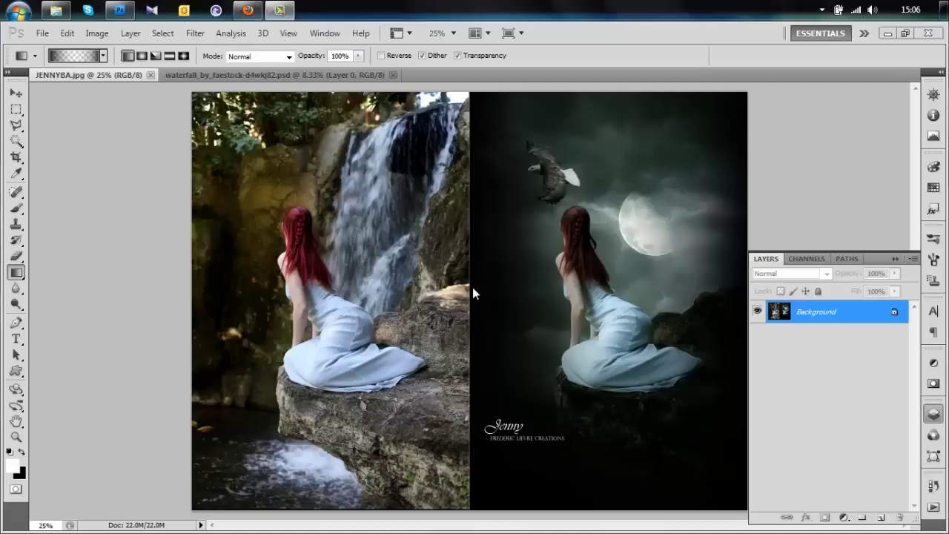
# - Close the JENNYBA.jpg image and resize the waterfall document to 1600 pixels wide with proportions constrained
pyautogui.click(149, 76)
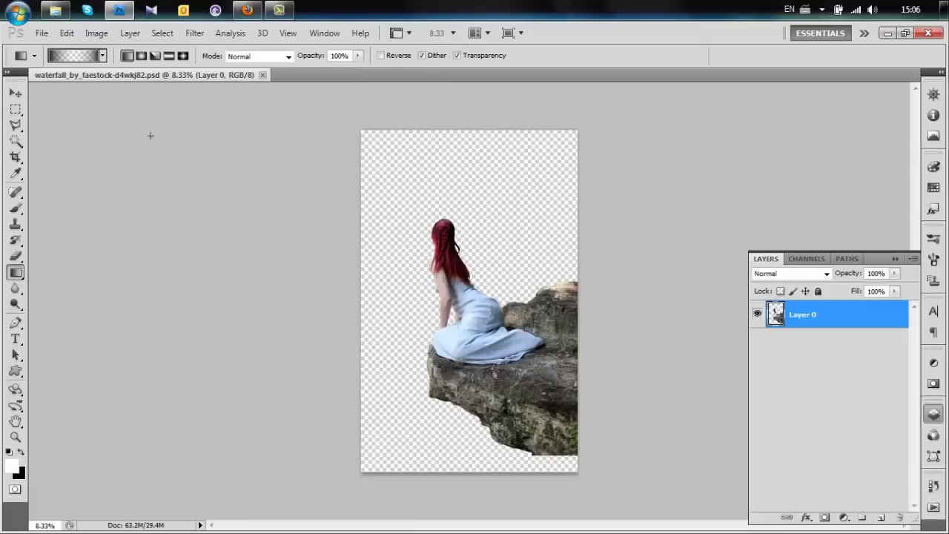
pyautogui.click(16, 437)
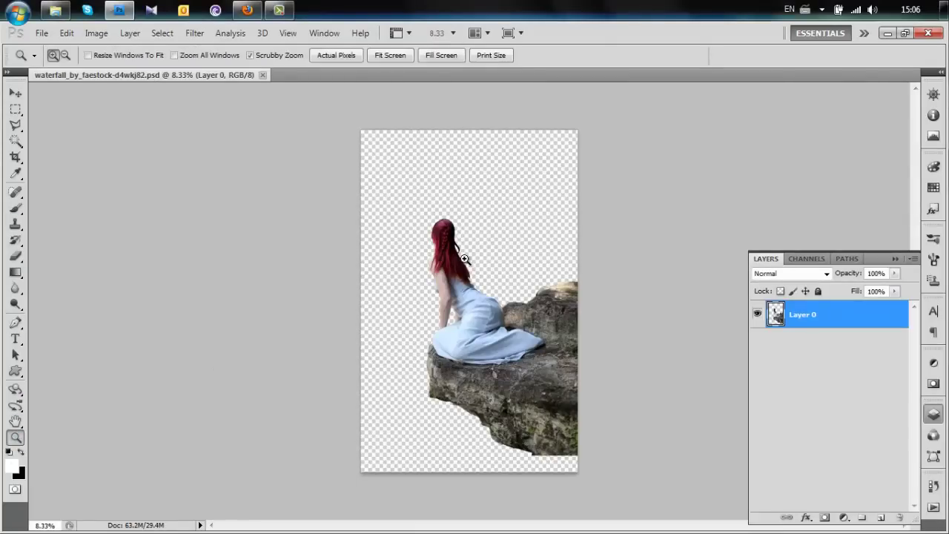
pyautogui.click(464, 258)
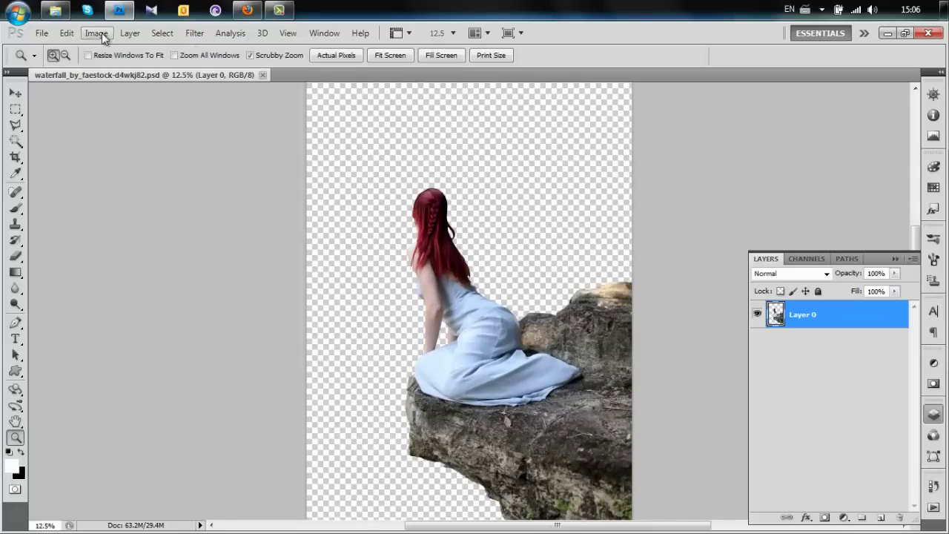
pyautogui.click(100, 35)
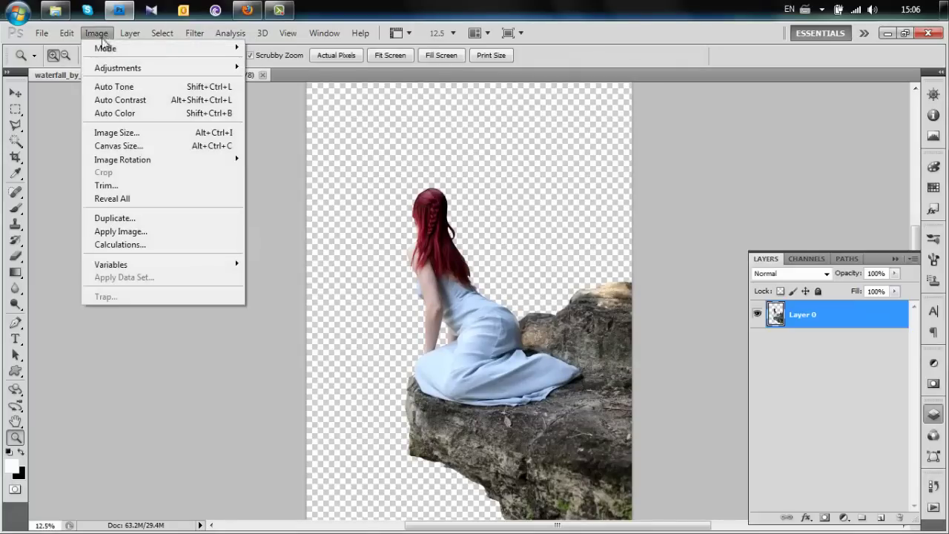
pyautogui.click(129, 132)
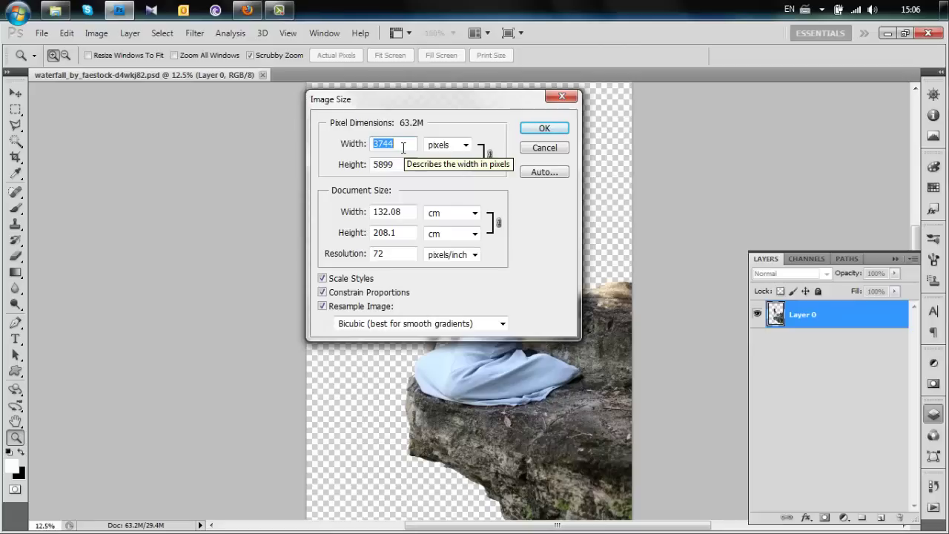
pyautogui.write('1600')
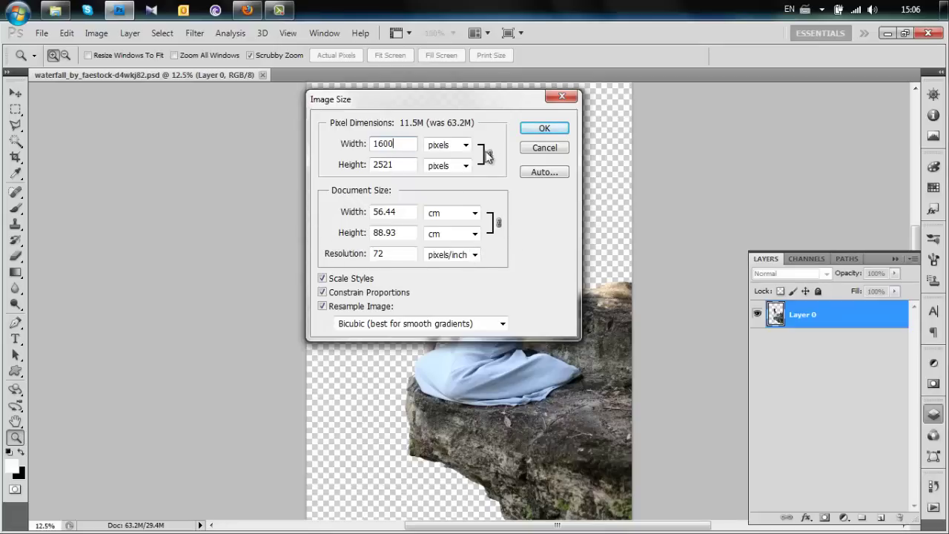
pyautogui.click(551, 128)
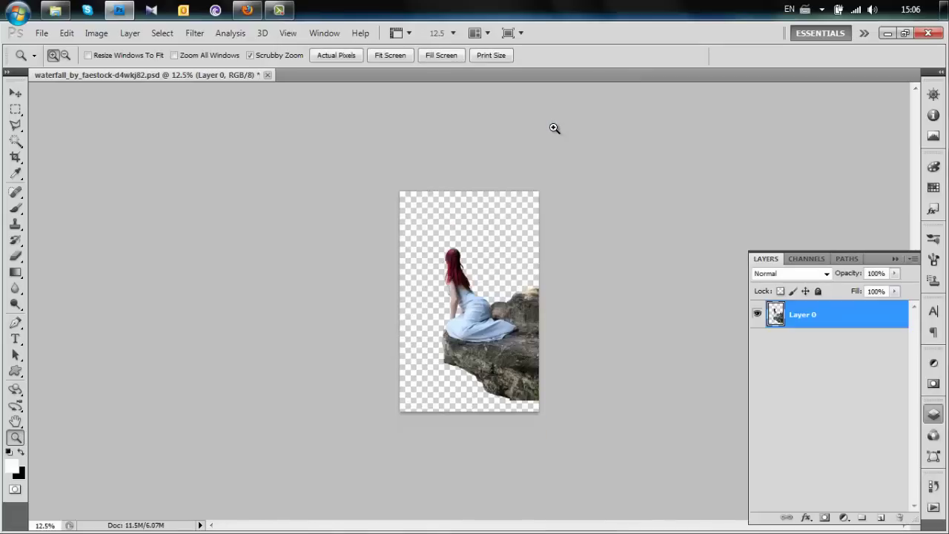
# - Add a new empty layer and place it beneath the layer with the woman and rock
pyautogui.click(434, 224)
pyautogui.click(434, 216)
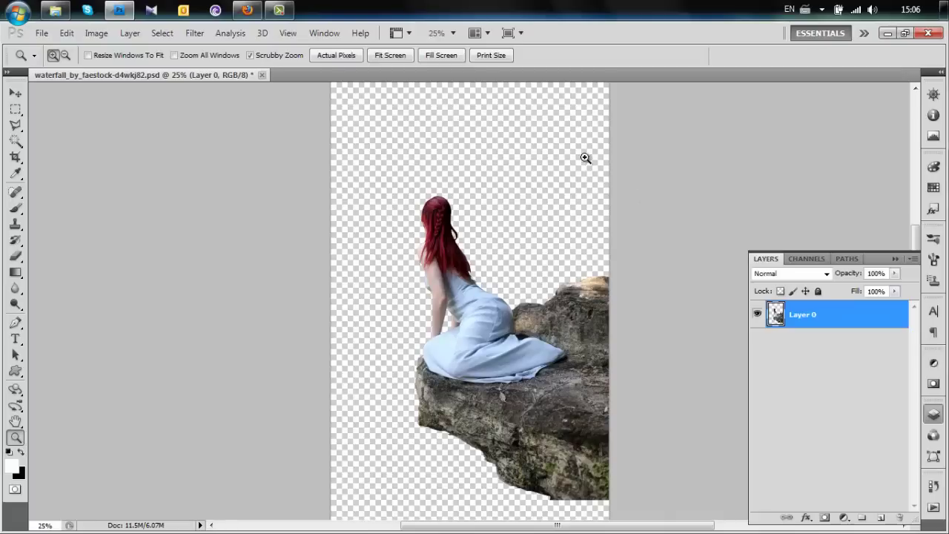
pyautogui.click(881, 518)
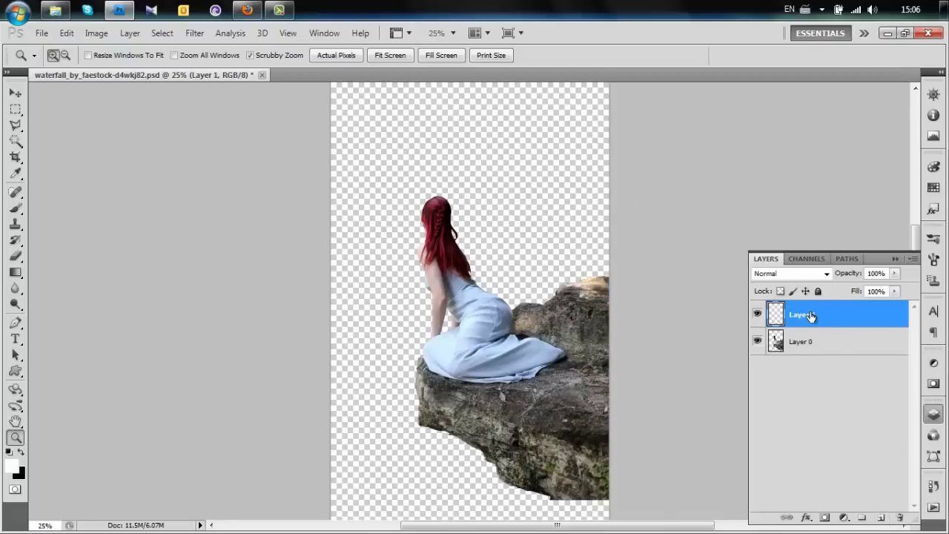
pyautogui.moveTo(807, 315); pyautogui.dragTo(826, 368)
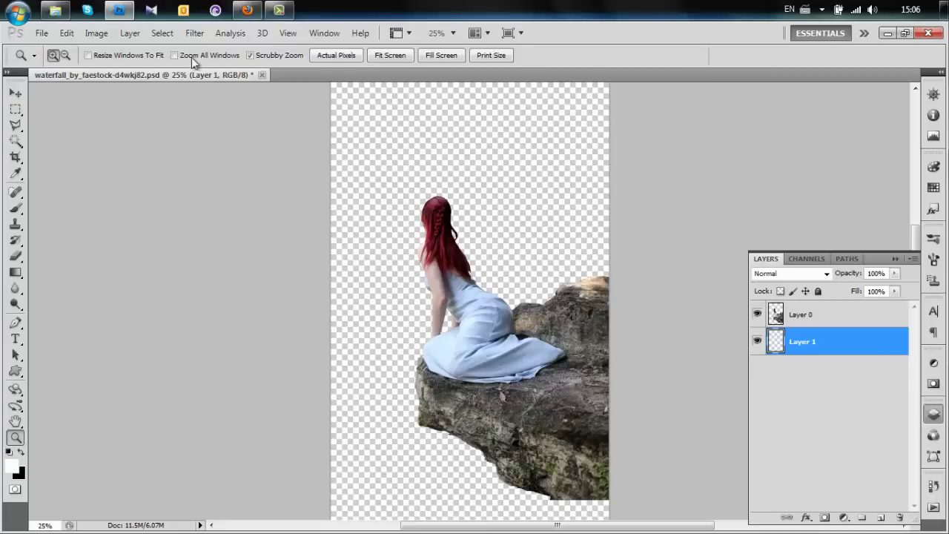
# - Open the Storm_Clouds_2_by_Smoko_Stock image, leaving its missing color profile as is
pyautogui.click(41, 34)
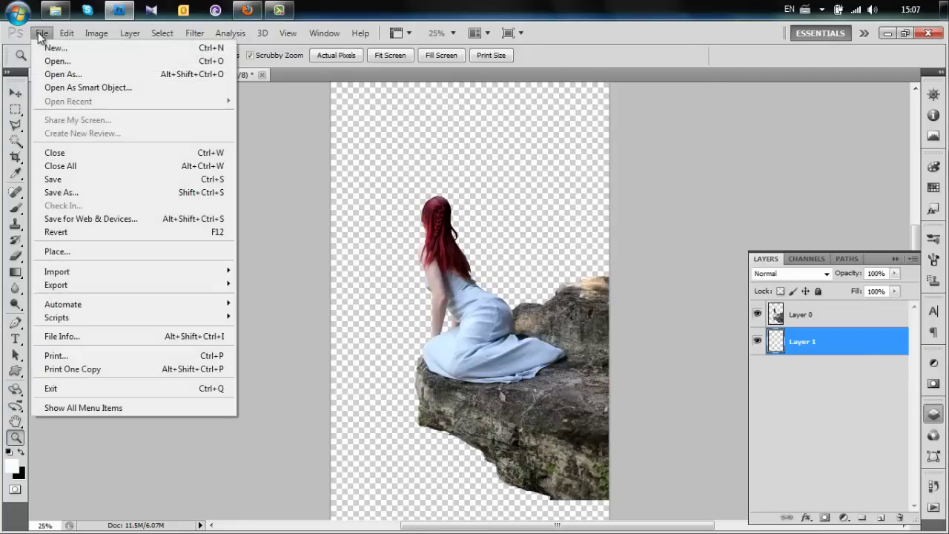
pyautogui.click(74, 62)
pyautogui.click(622, 244)
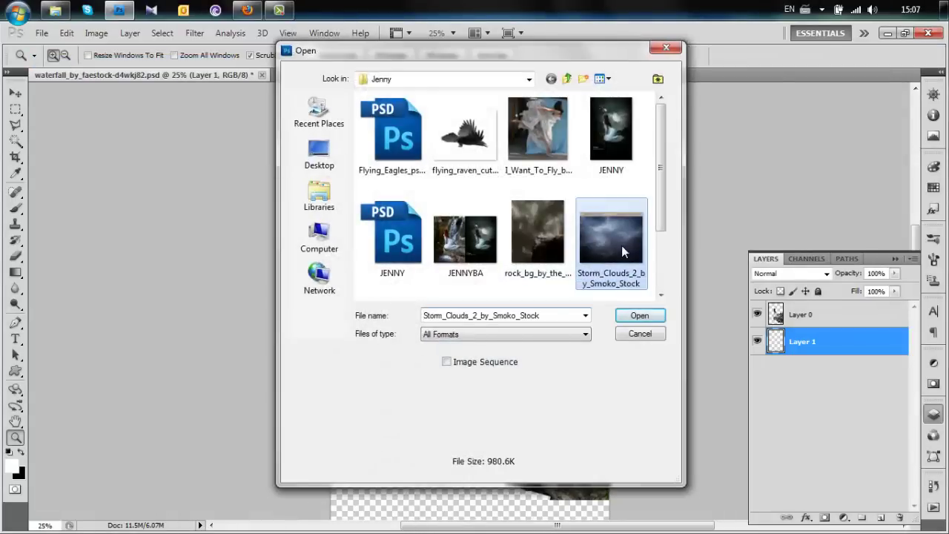
pyautogui.click(640, 315)
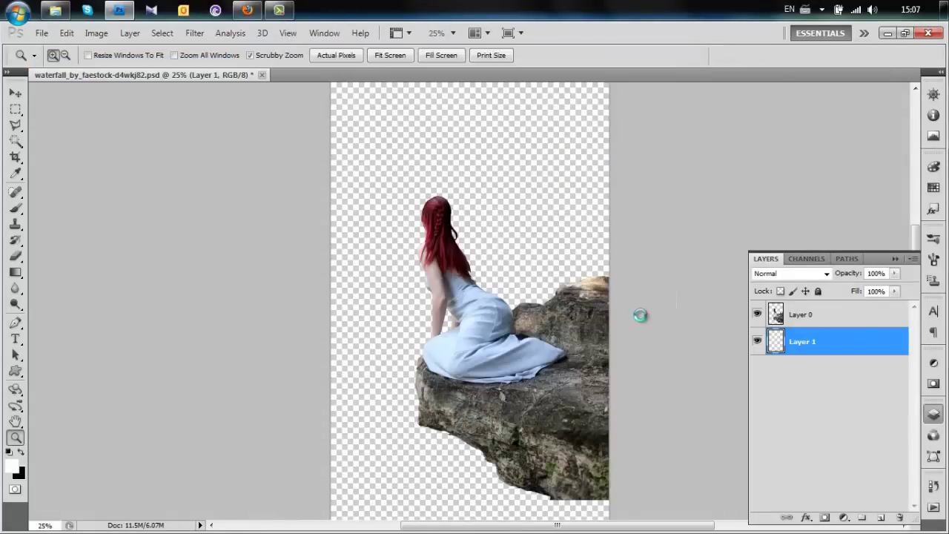
pyautogui.press('i')
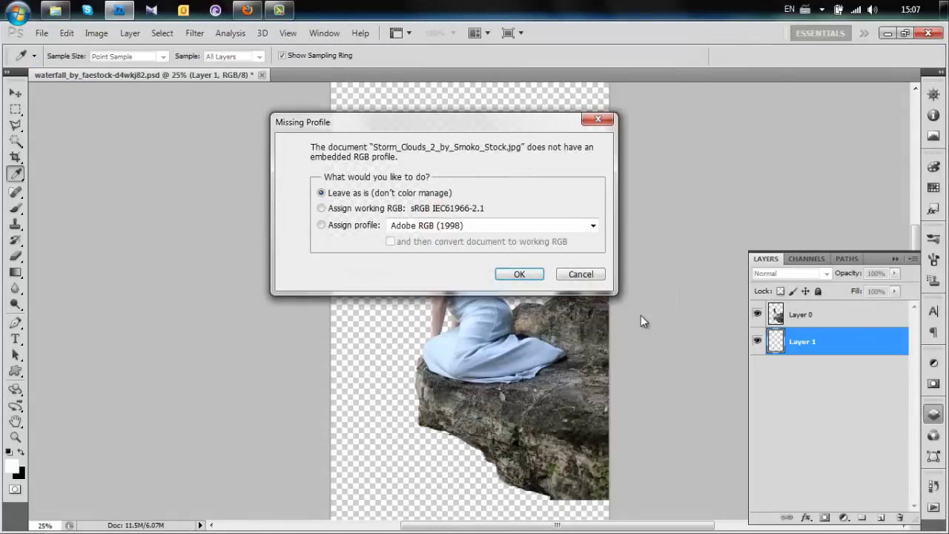
pyautogui.click(517, 276)
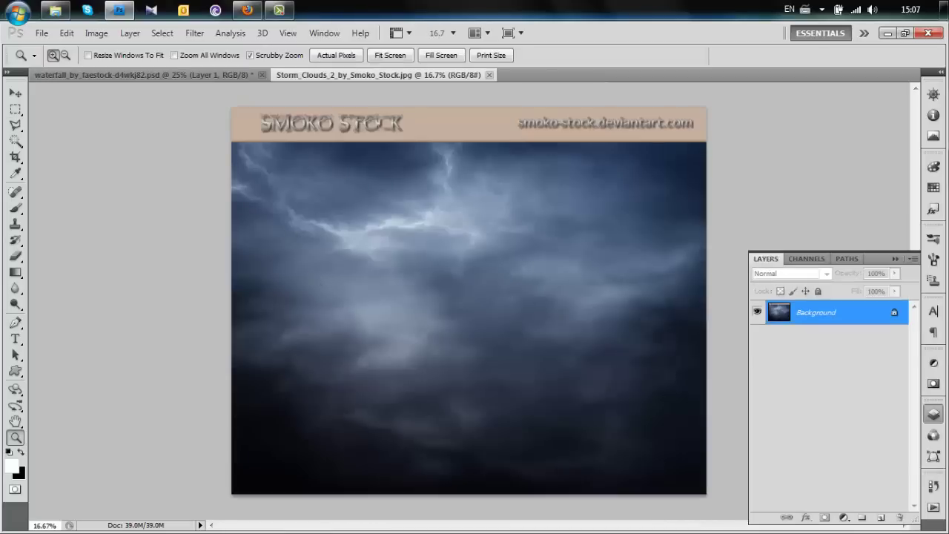
# - Copy the cloud area below the banner, close that image, and paste the clouds behind the woman and rock
pyautogui.click(15, 109)
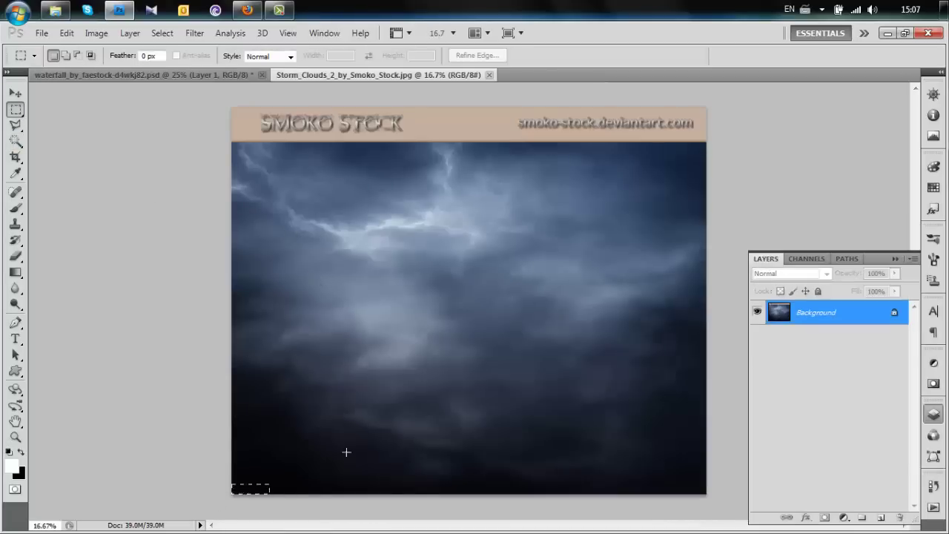
pyautogui.moveTo(347, 452); pyautogui.dragTo(708, 142)
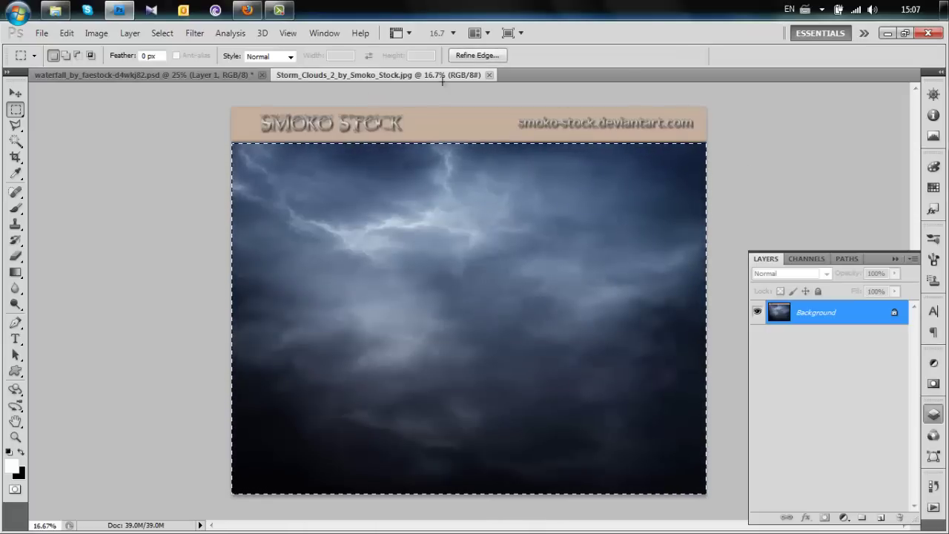
pyautogui.click(489, 75)
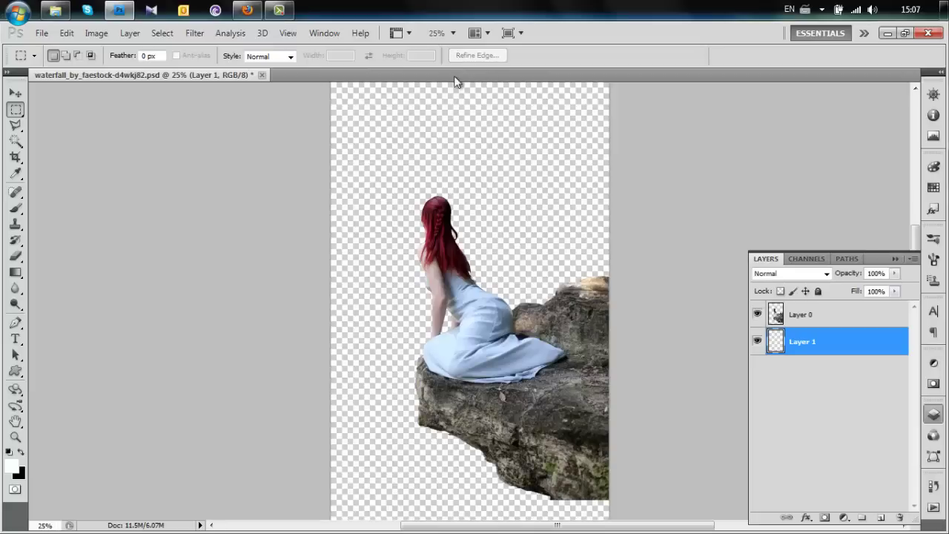
pyautogui.click(67, 33)
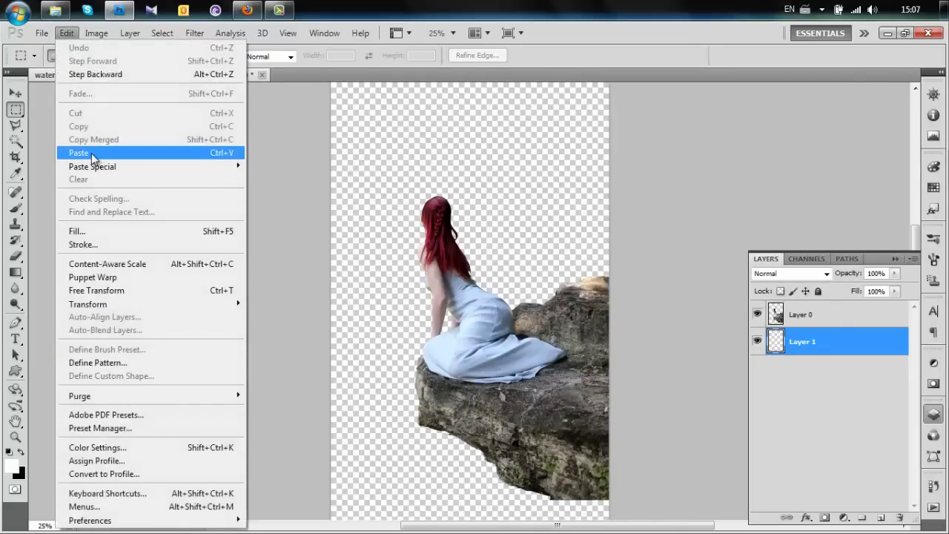
pyautogui.click(91, 154)
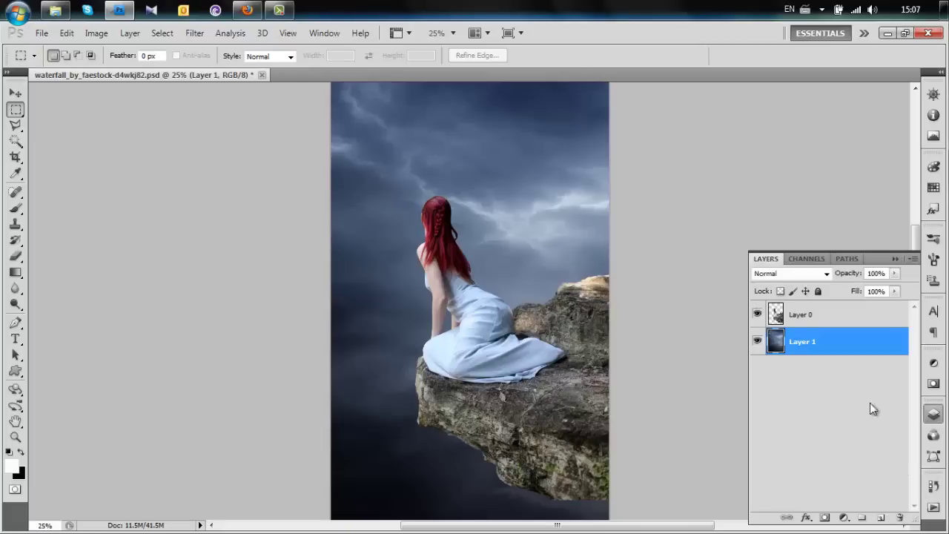
# - Add a Hue/Saturation adjustment above the cloud layer with saturation set to -90
pyautogui.click(843, 517)
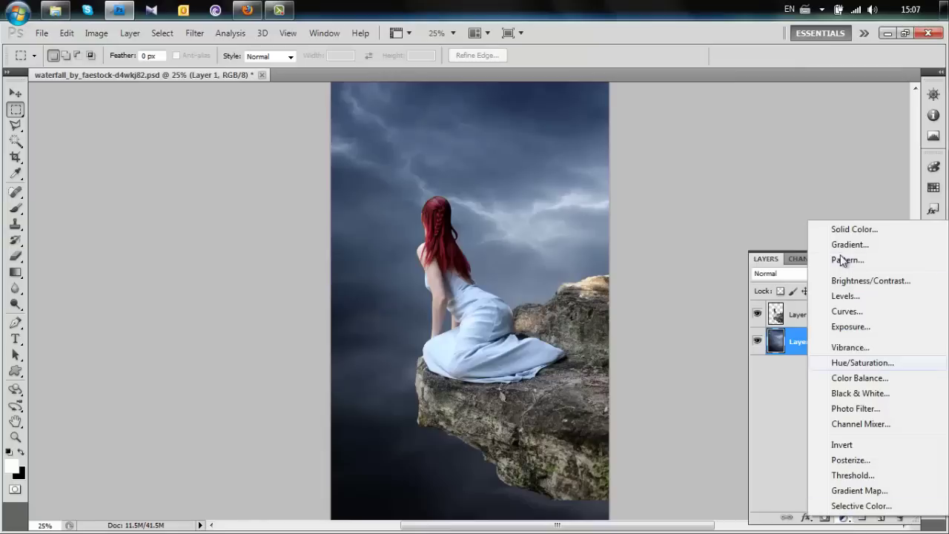
pyautogui.click(862, 362)
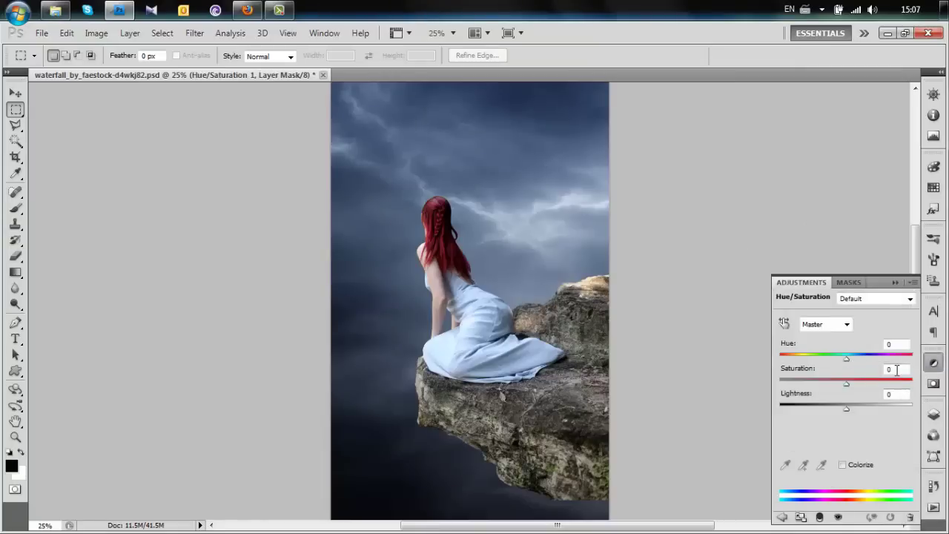
pyautogui.click(897, 370)
pyautogui.click(898, 369)
pyautogui.write('-90')
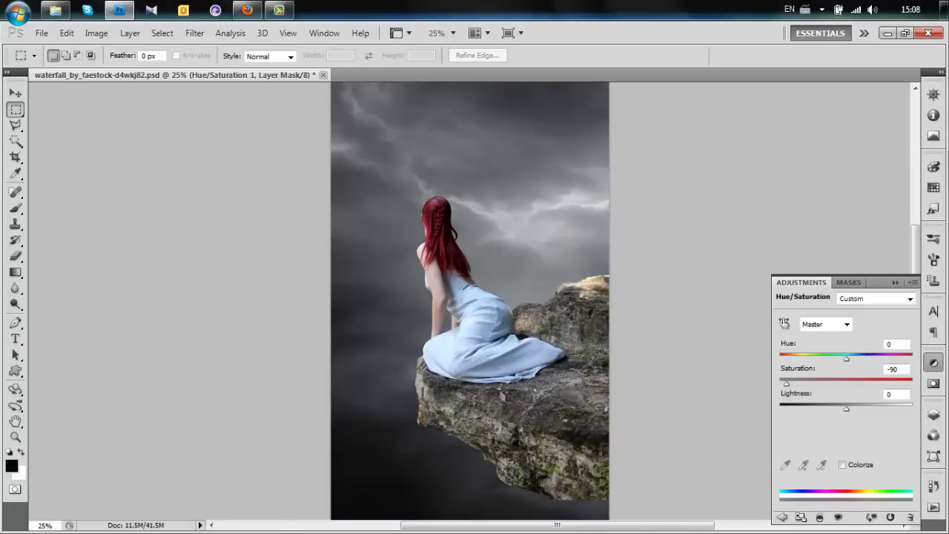
# - Add a Curves adjustment above the Hue/Saturation layer, pulling the RGB curve down to output 80 at input 110
pyautogui.click(783, 518)
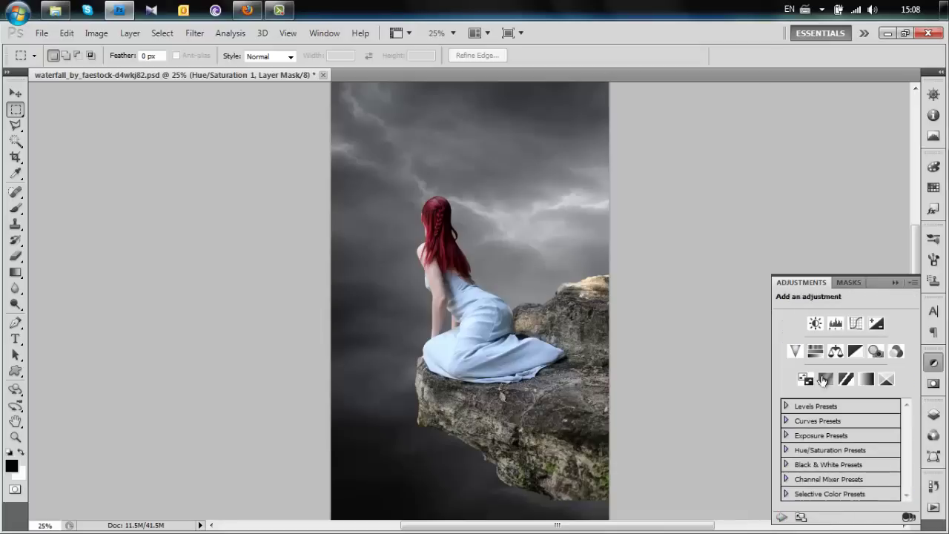
pyautogui.click(858, 326)
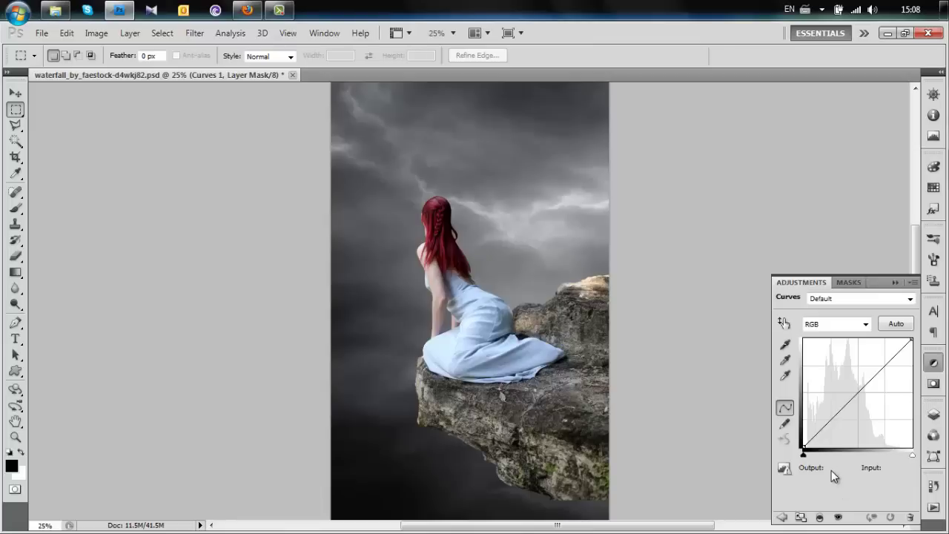
pyautogui.click(838, 412)
pyautogui.moveTo(839, 412); pyautogui.dragTo(850, 412)
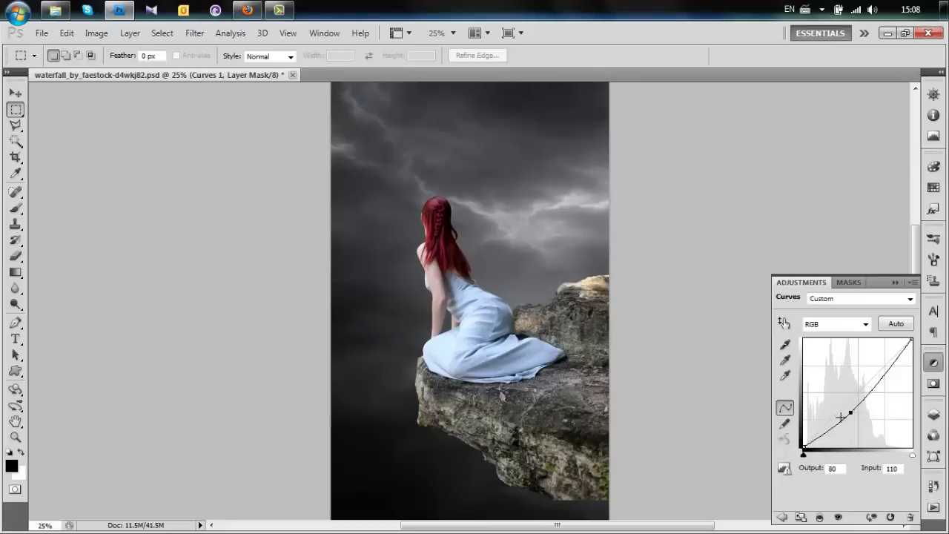
pyautogui.click(781, 518)
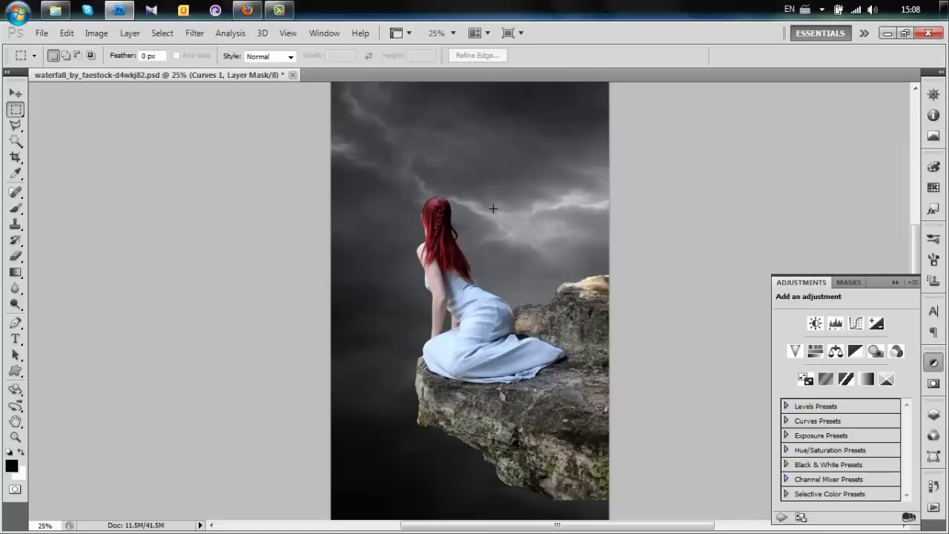
# - Create a new empty layer above the Curves adjustment and open the Storm_Sky_Stock_2_by_Stock_jm image
pyautogui.click(937, 420)
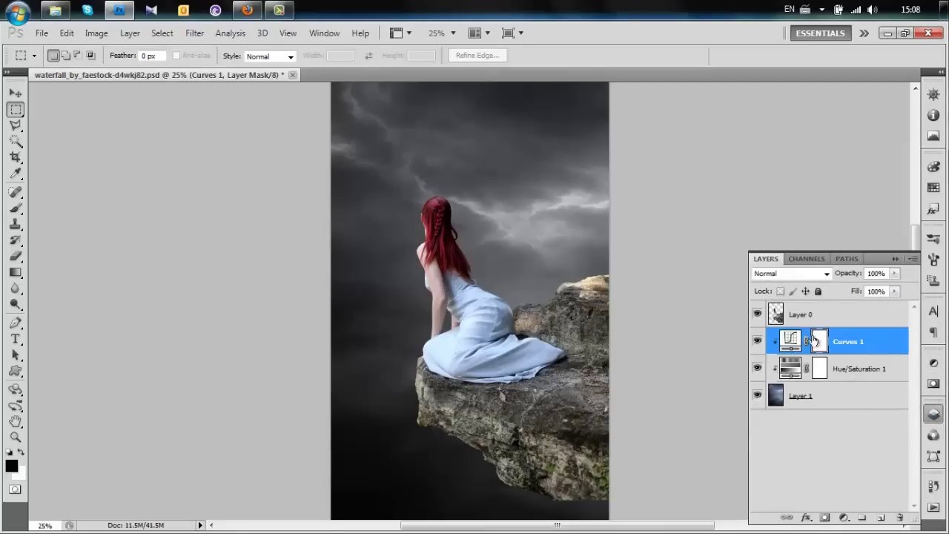
pyautogui.click(880, 517)
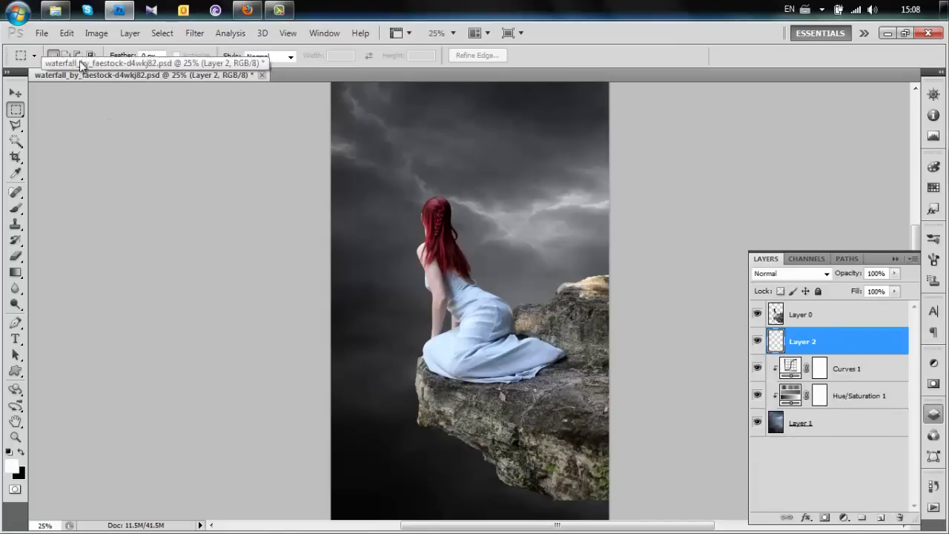
pyautogui.click(41, 33)
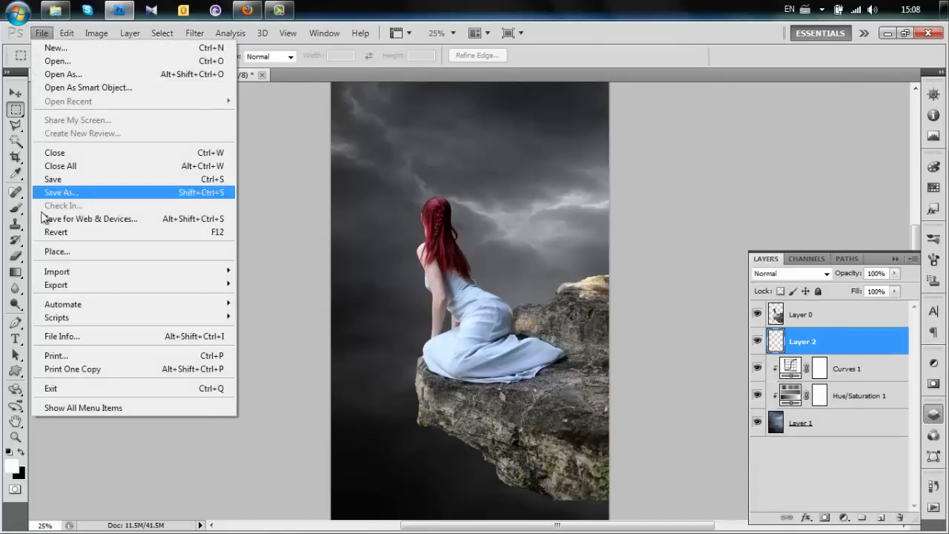
pyautogui.click(55, 62)
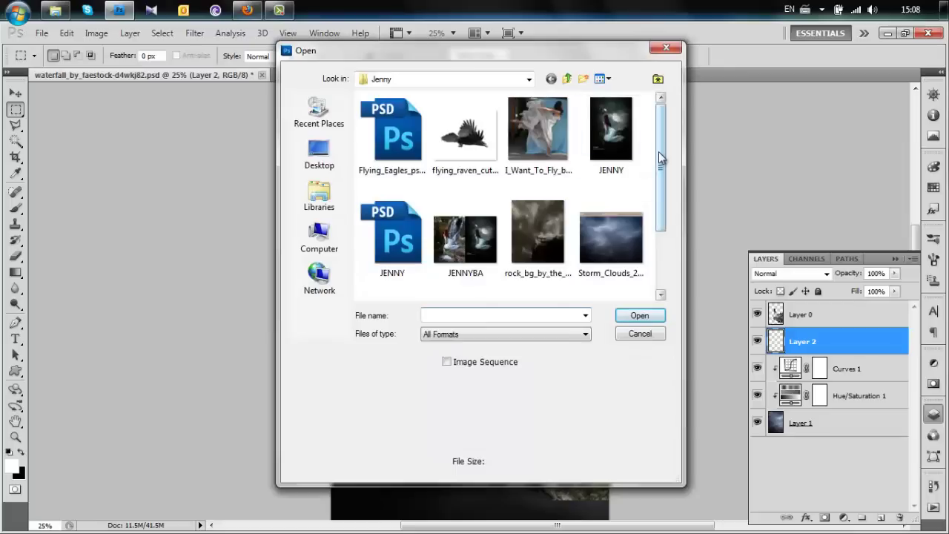
pyautogui.moveTo(660, 158); pyautogui.dragTo(664, 213)
pyautogui.click(405, 224)
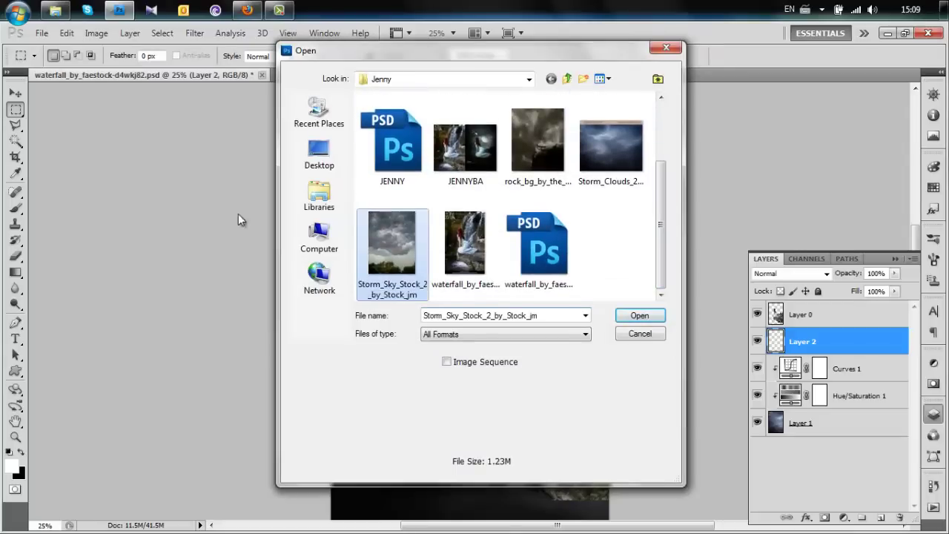
pyautogui.click(646, 315)
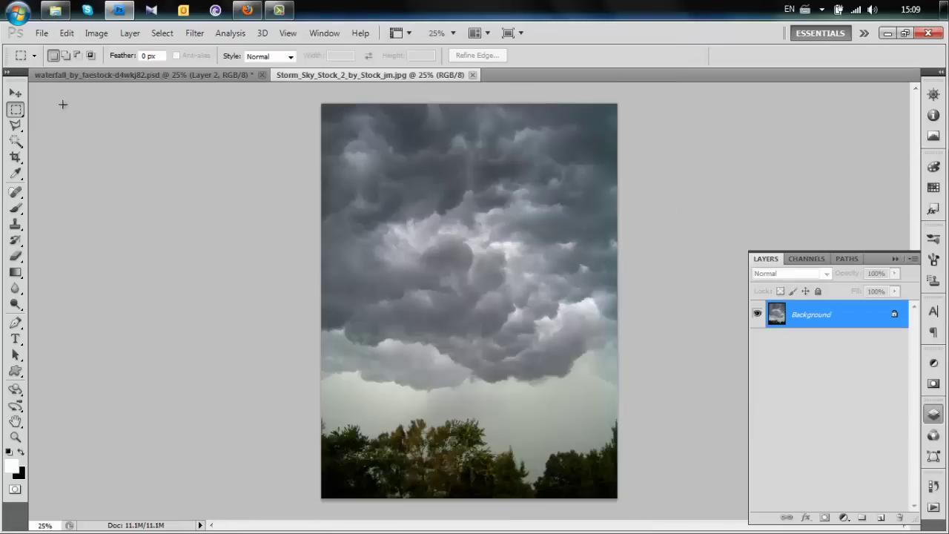
# - Copy the cloud area above the trees, close that image, and paste the clouds into the empty layer behind the woman and rock
pyautogui.moveTo(322, 156); pyautogui.dragTo(635, 396)
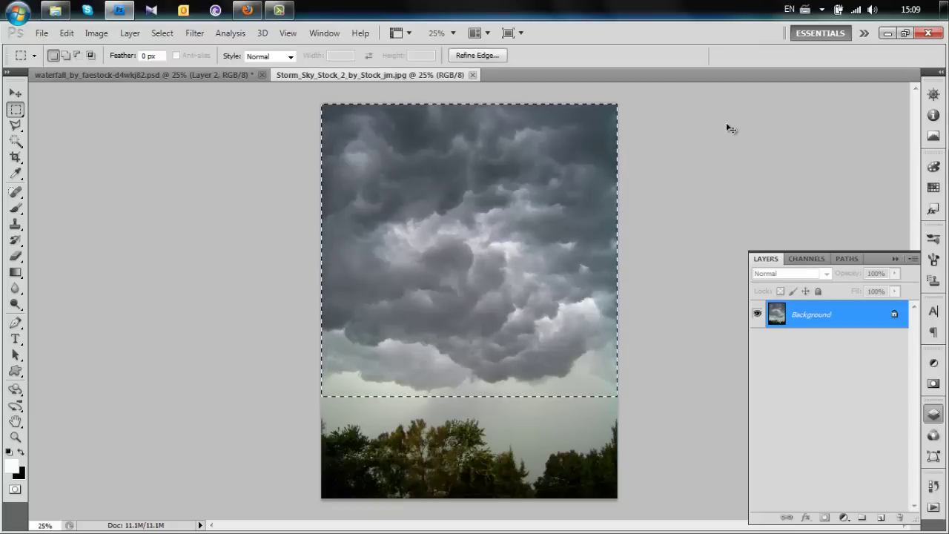
pyautogui.click(473, 75)
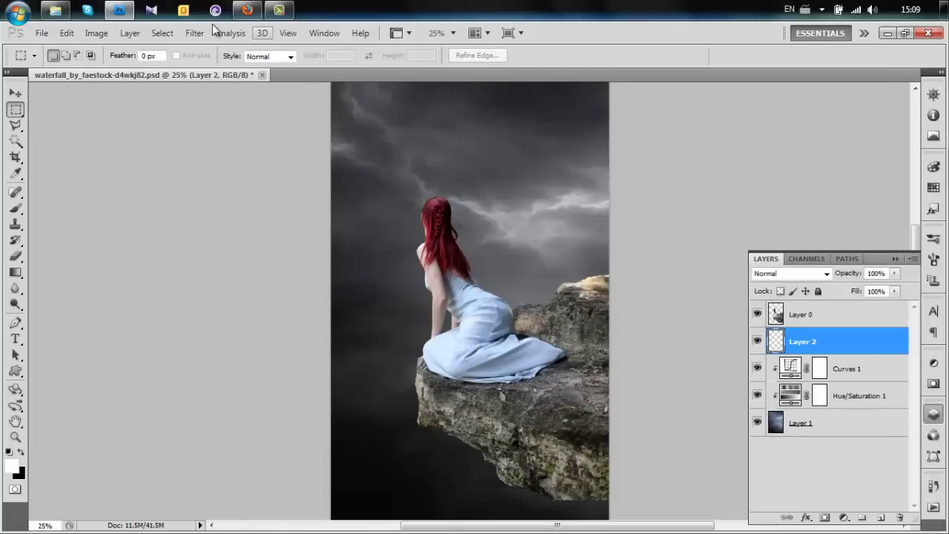
pyautogui.click(65, 34)
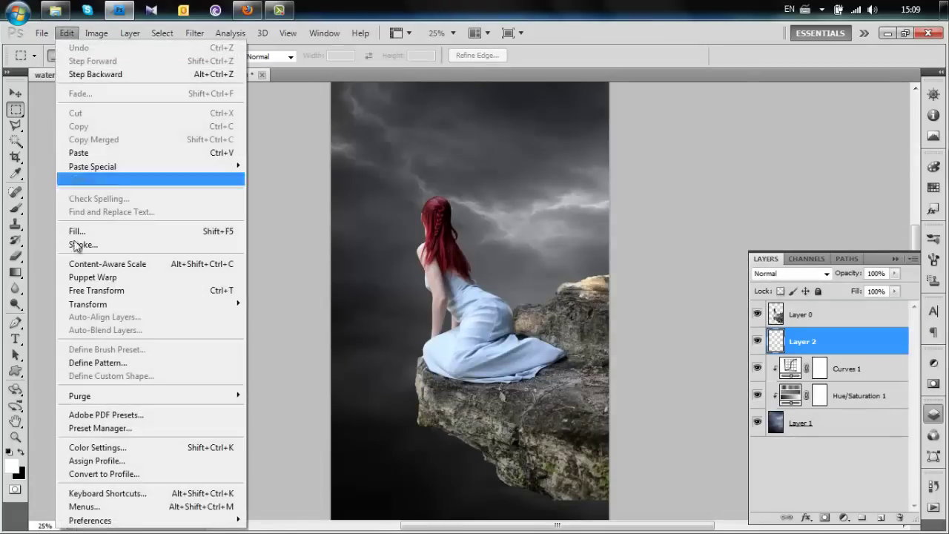
pyautogui.click(83, 154)
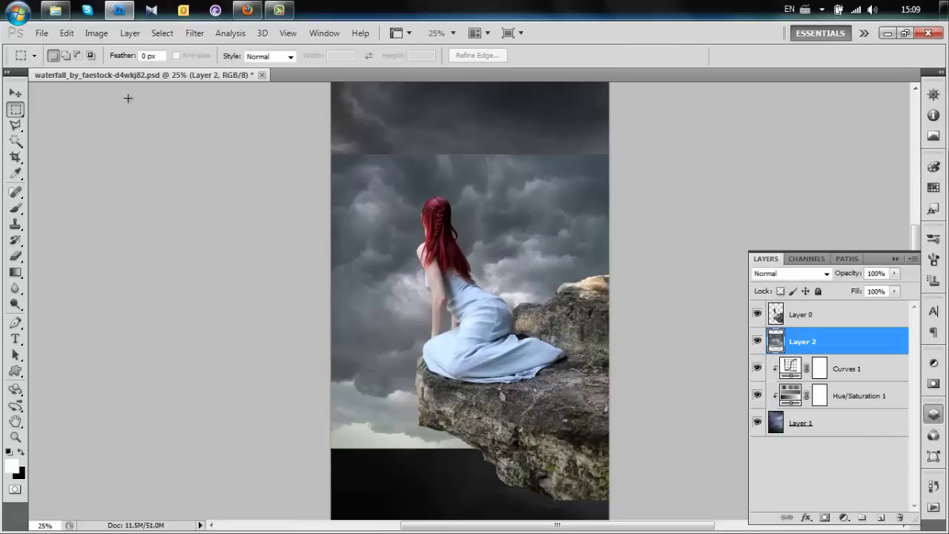
# - Move the pasted storm clouds up to the canvas's upper edge and set their blend mode to Soft Light
pyautogui.moveTo(917, 227); pyautogui.dragTo(917, 211)
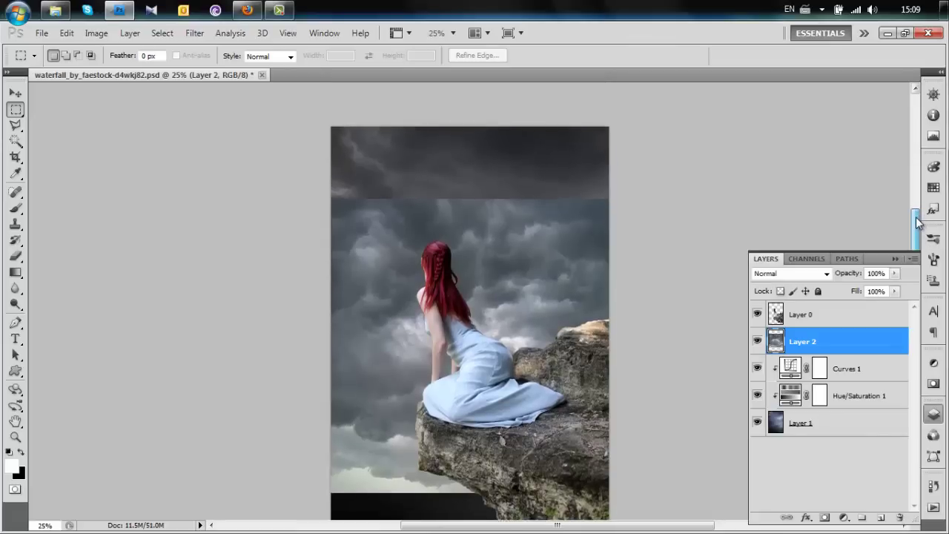
pyautogui.click(16, 95)
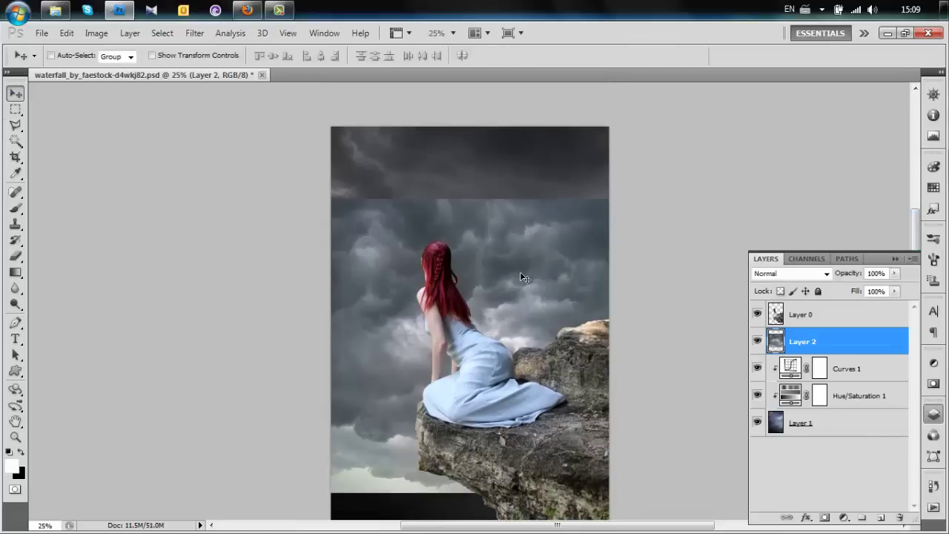
pyautogui.moveTo(521, 278); pyautogui.dragTo(526, 203)
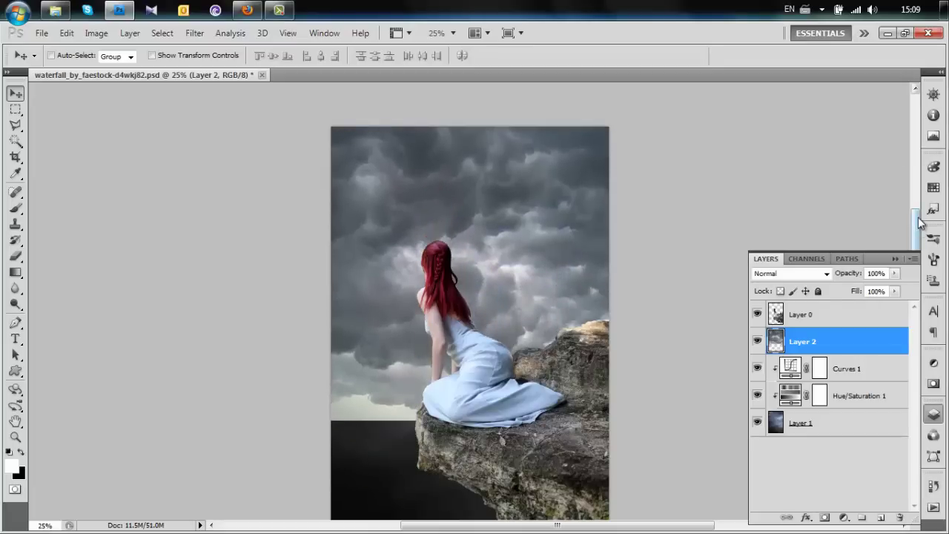
pyautogui.moveTo(920, 223); pyautogui.dragTo(927, 245)
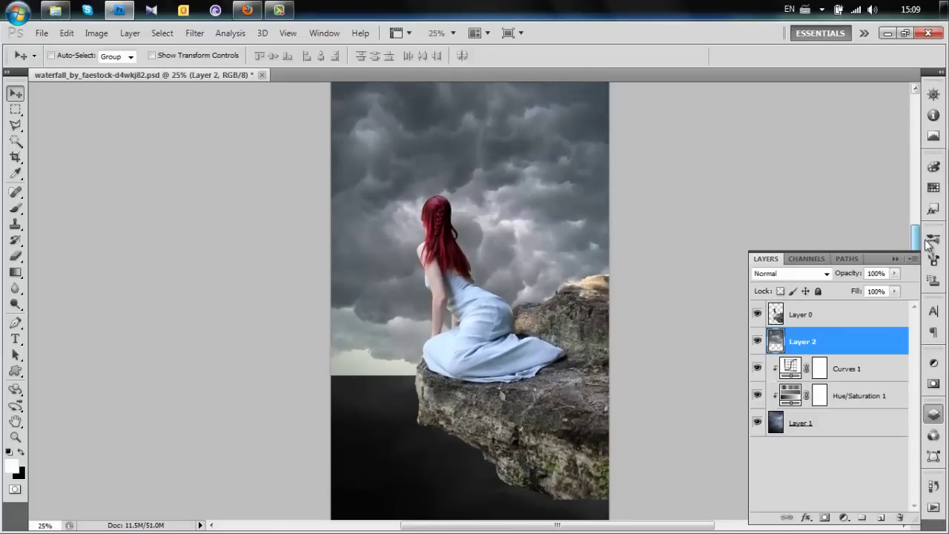
pyautogui.click(829, 274)
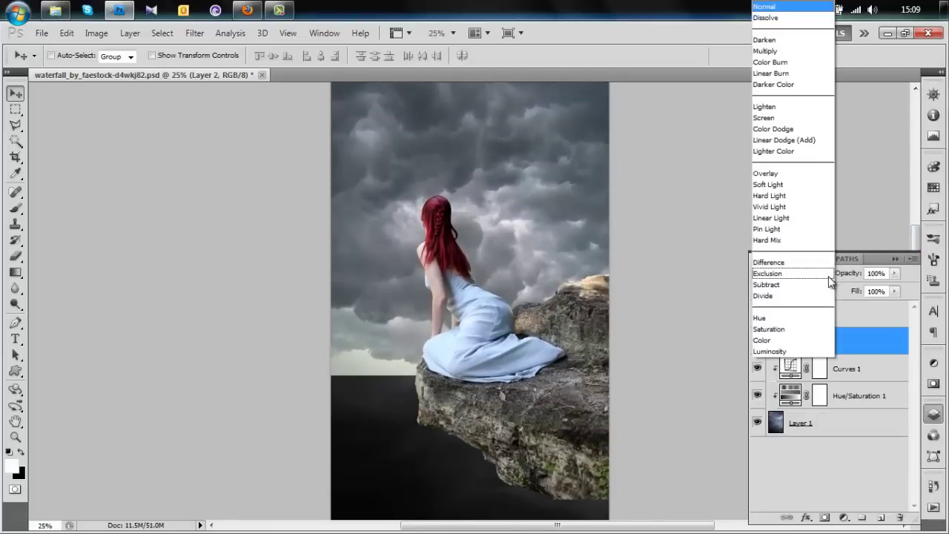
pyautogui.click(802, 184)
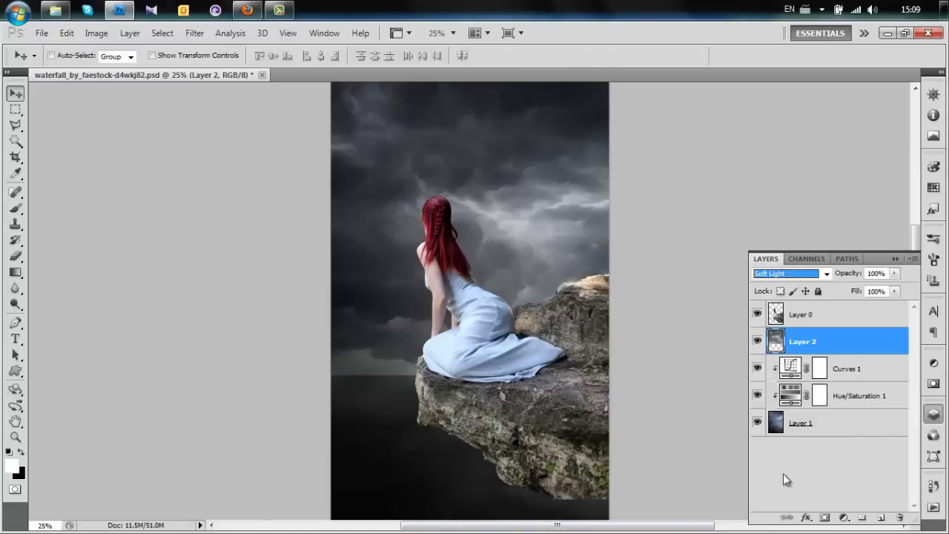
# - Add a layer mask to the storm clouds and paint out their hard lower edge with a soft black 432 px brush
pyautogui.click(824, 519)
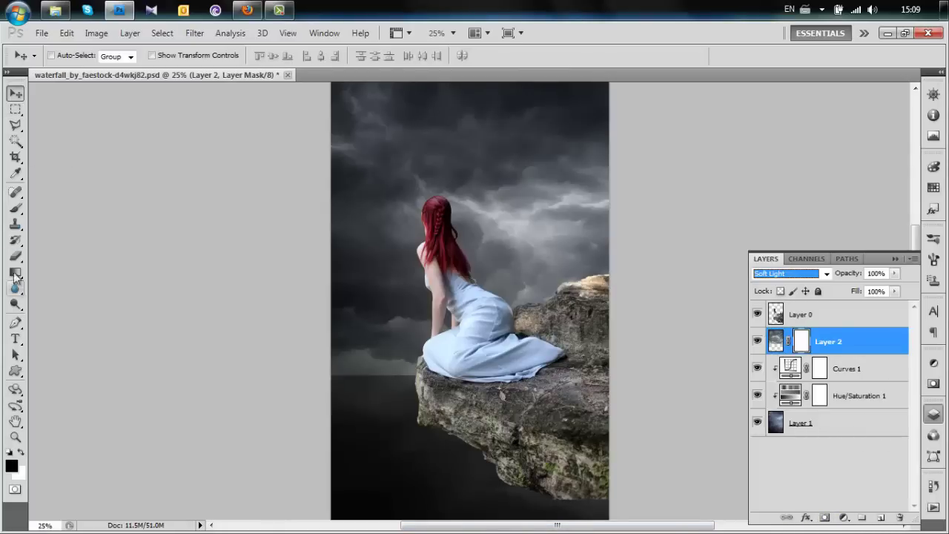
pyautogui.click(15, 209)
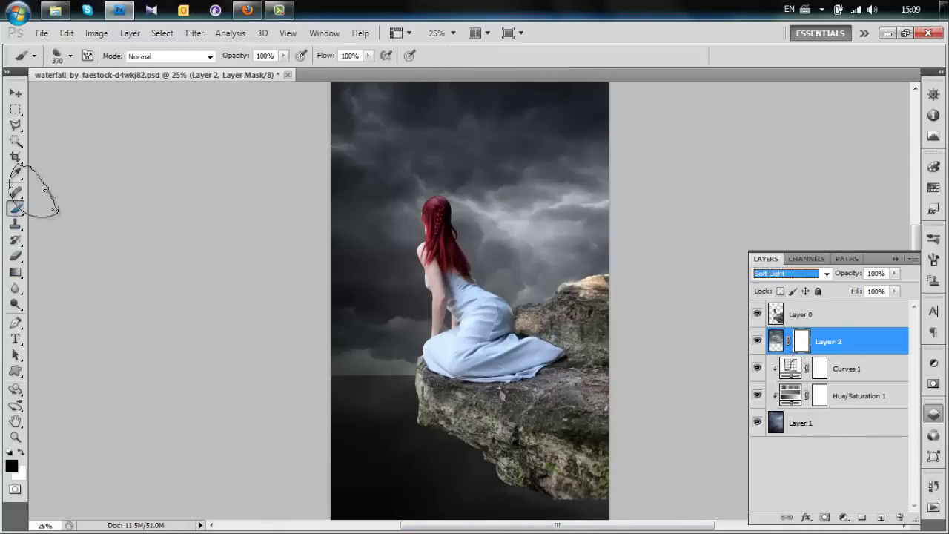
pyautogui.click(70, 57)
pyautogui.click(74, 151)
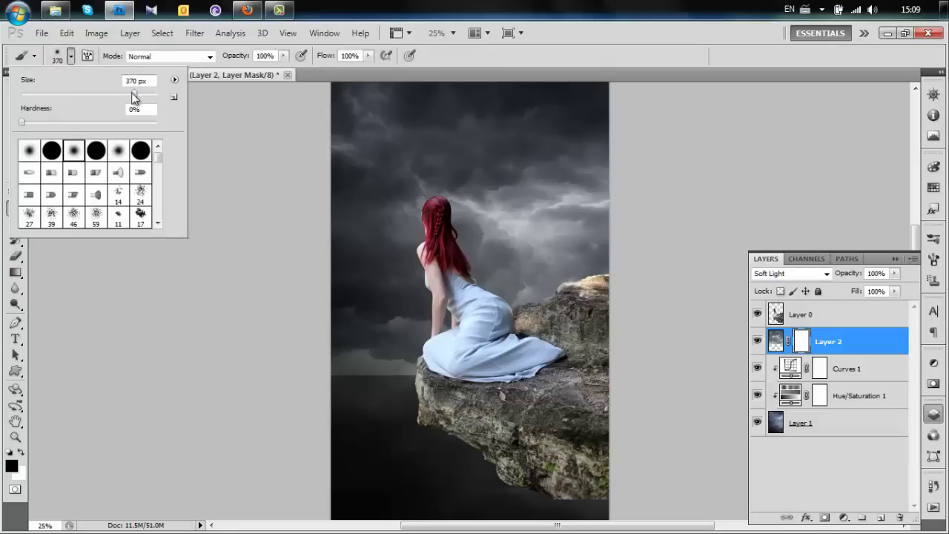
pyautogui.moveTo(137, 97); pyautogui.dragTo(141, 97)
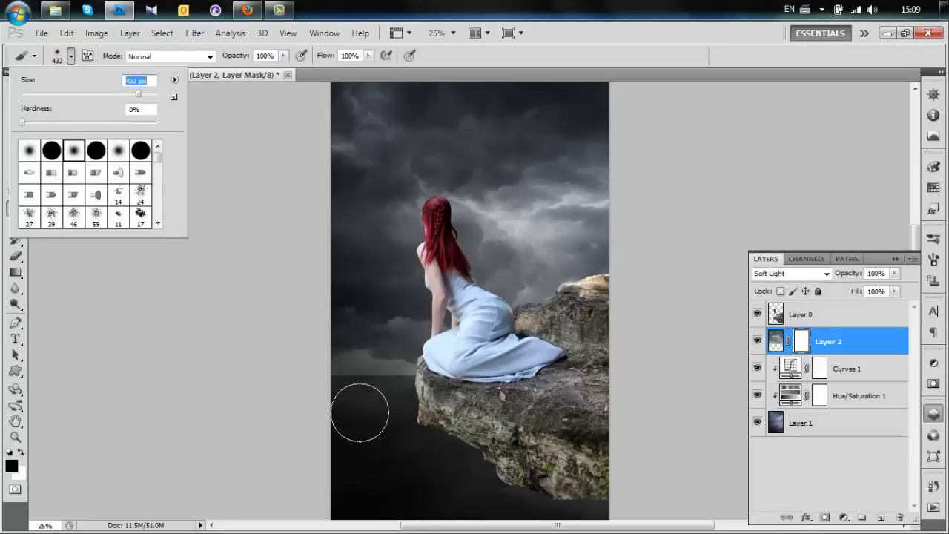
pyautogui.click(333, 401)
pyautogui.moveTo(362, 398)
pyautogui.mouseDown()
pyautogui.moveTo(407, 403)
pyautogui.moveTo(317, 401)
pyautogui.moveTo(415, 401)
pyautogui.moveTo(405, 396)
pyautogui.moveTo(412, 406)
pyautogui.moveTo(318, 393)
pyautogui.moveTo(364, 410)
pyautogui.moveTo(430, 414)
pyautogui.moveTo(488, 440)
pyautogui.moveTo(522, 436)
pyautogui.moveTo(518, 470)
pyautogui.moveTo(562, 472)
pyautogui.mouseUp()
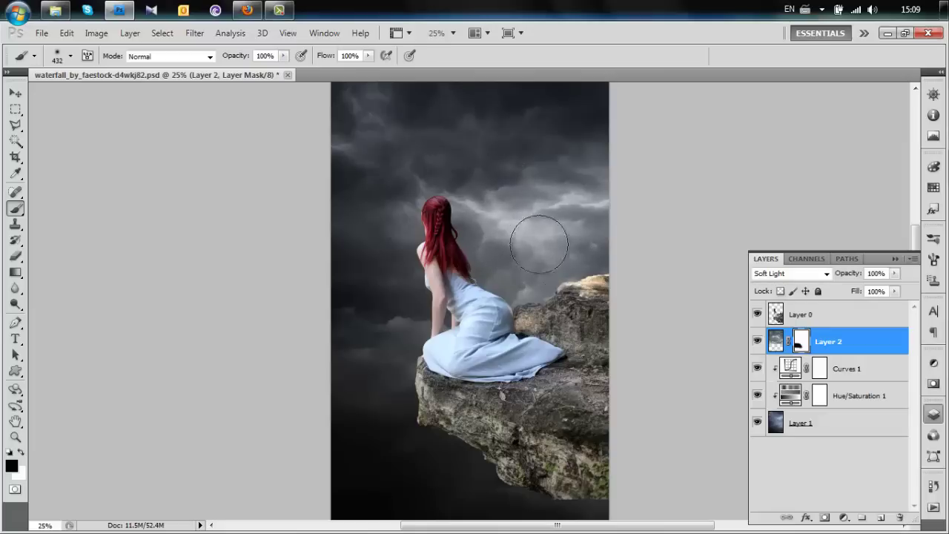
pyautogui.moveTo(539, 244)
pyautogui.mouseDown()
pyautogui.moveTo(501, 213)
pyautogui.moveTo(521, 242)
pyautogui.moveTo(558, 217)
pyautogui.moveTo(497, 223)
pyautogui.moveTo(551, 212)
pyautogui.mouseUp()
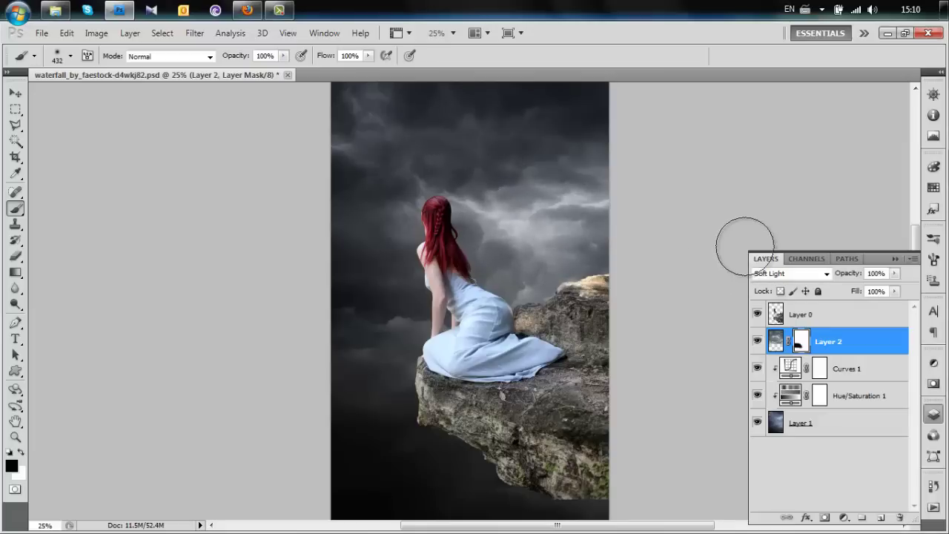
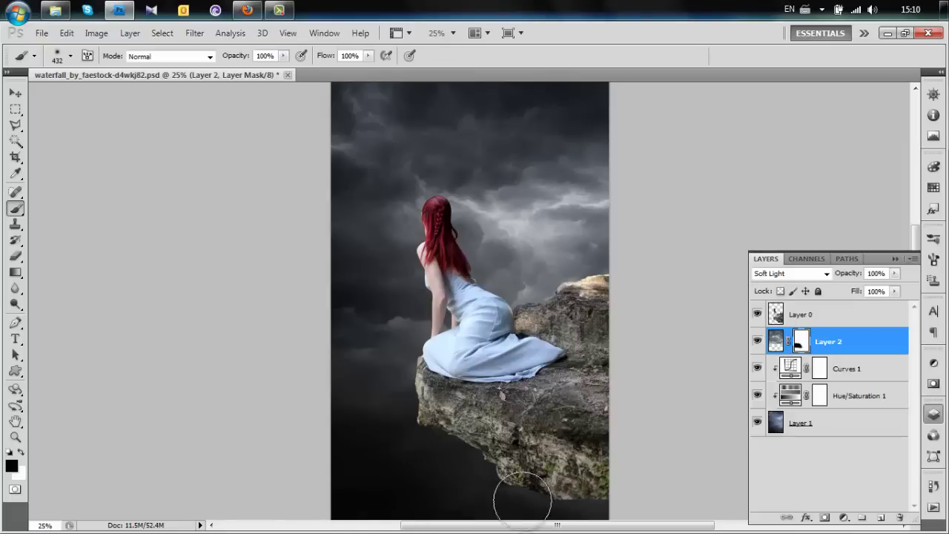
# - Create a new layer at 32% opacity above the storm clouds and paint black over the sky below the rock
pyautogui.click(881, 518)
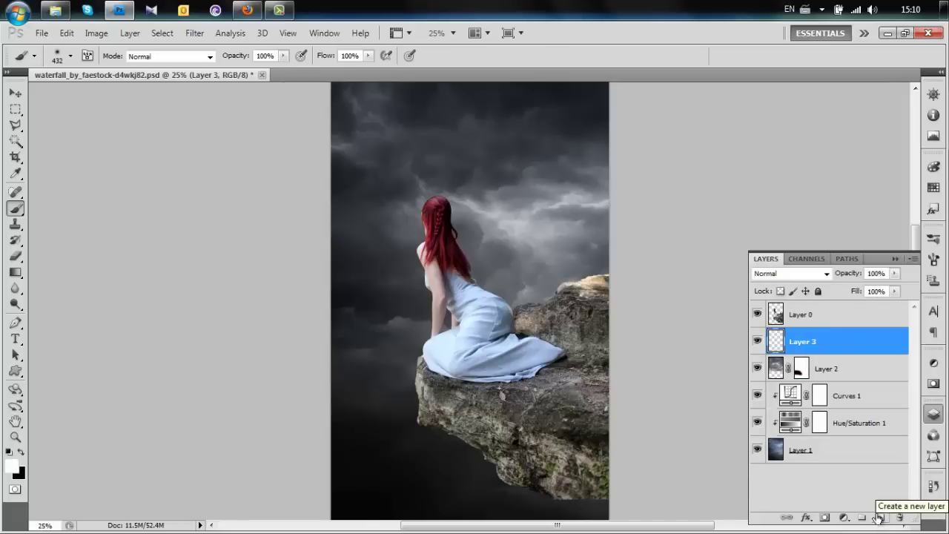
pyautogui.click(897, 276)
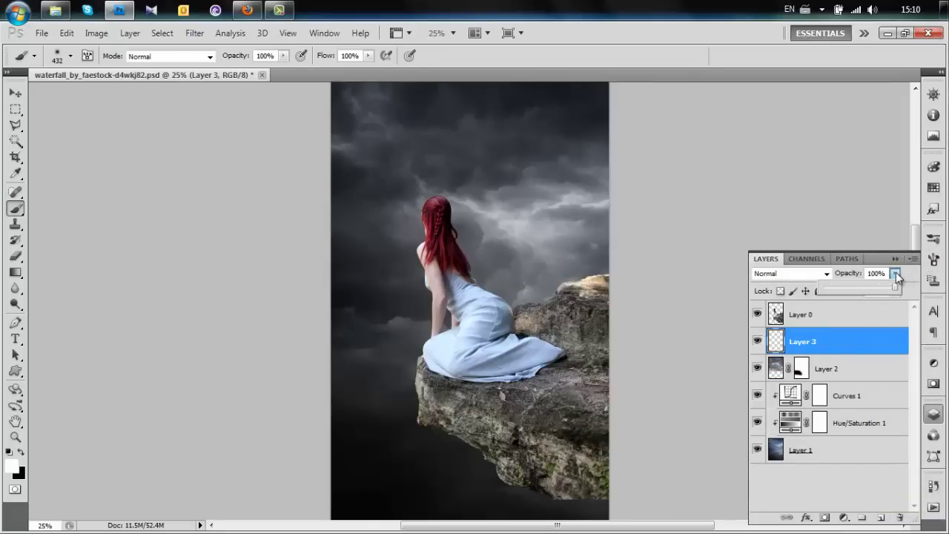
pyautogui.moveTo(897, 291); pyautogui.dragTo(849, 291)
pyautogui.click(22, 452)
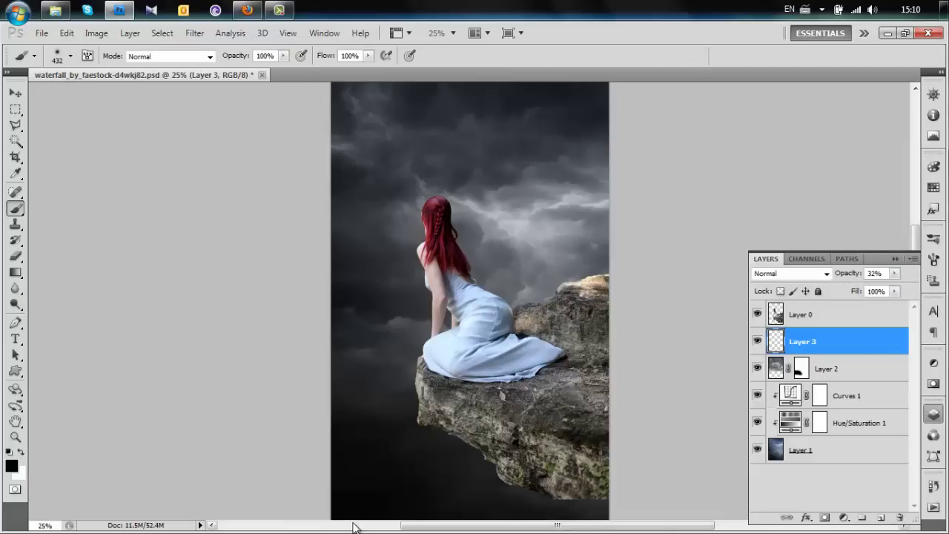
pyautogui.moveTo(336, 497)
pyautogui.mouseDown()
pyautogui.moveTo(566, 501)
pyautogui.moveTo(557, 483)
pyautogui.moveTo(447, 472)
pyautogui.mouseUp()
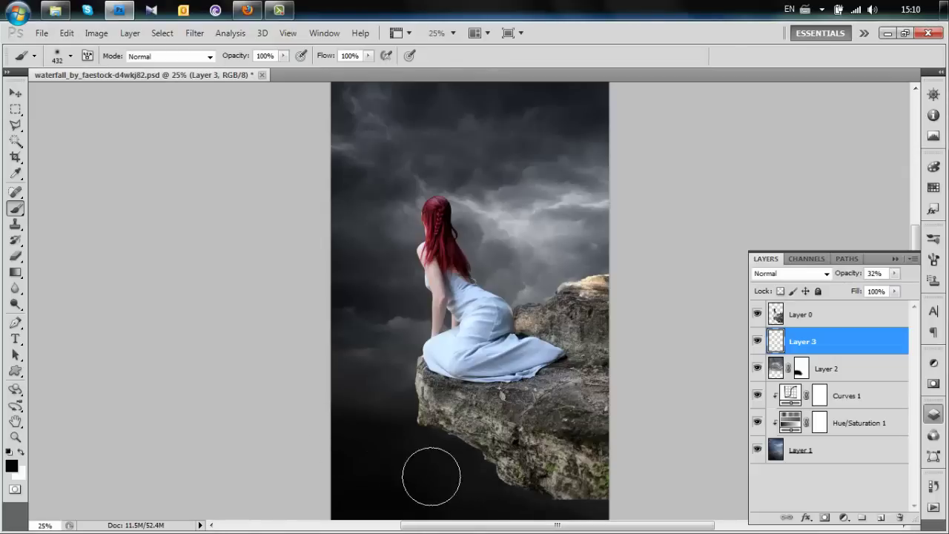
pyautogui.moveTo(373, 433)
pyautogui.mouseDown()
pyautogui.moveTo(339, 434)
pyautogui.moveTo(420, 442)
pyautogui.moveTo(531, 504)
pyautogui.moveTo(593, 492)
pyautogui.mouseUp()
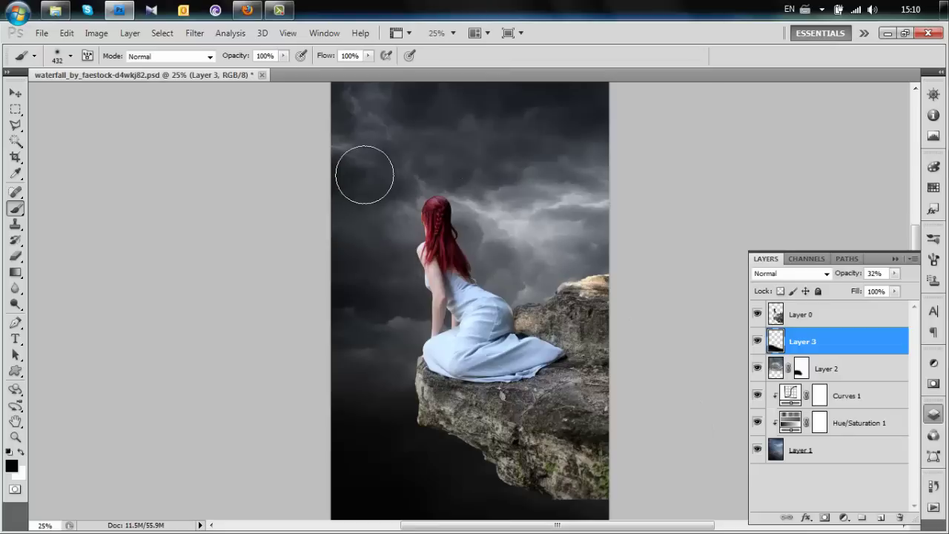
# - Add a Curves adjustment clipped to the woman and rock layer, pulling the RGB curve down to output 66 at input 96
pyautogui.click(810, 317)
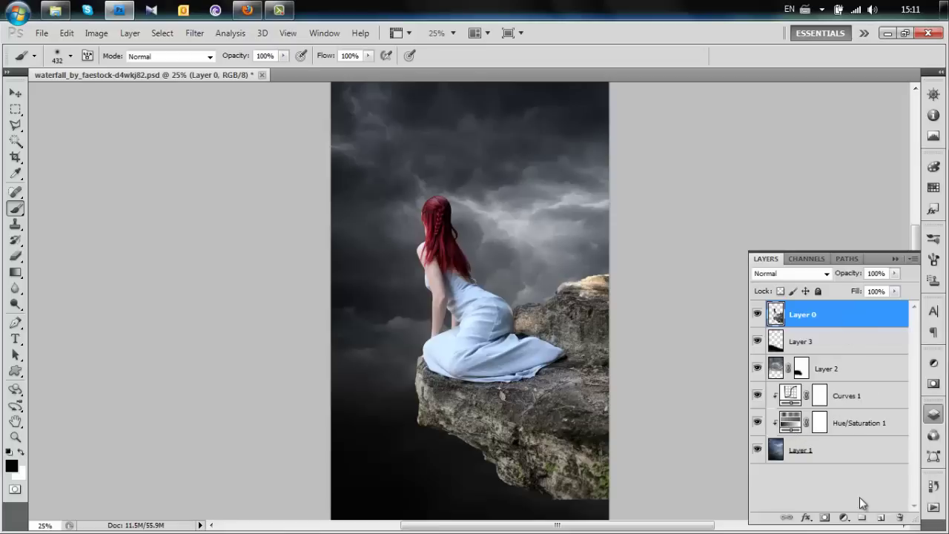
pyautogui.click(843, 517)
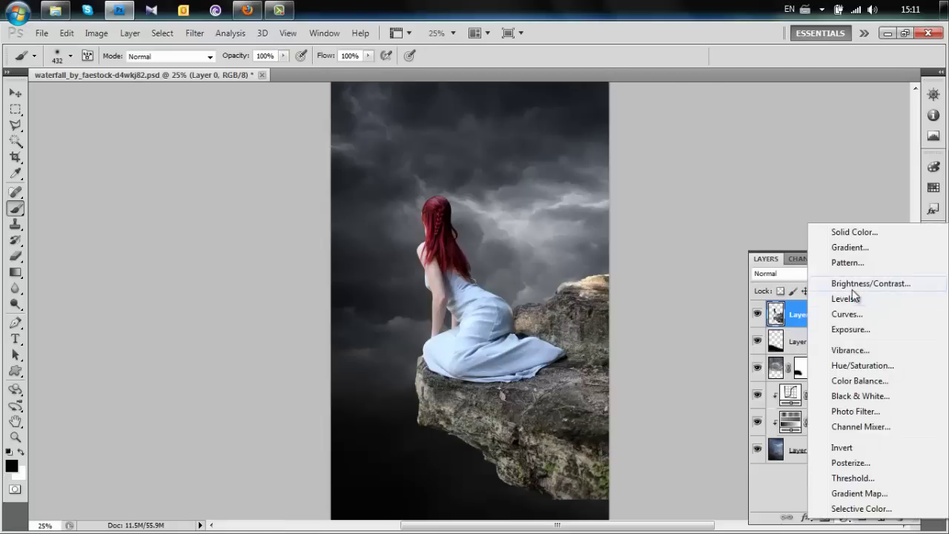
pyautogui.click(847, 315)
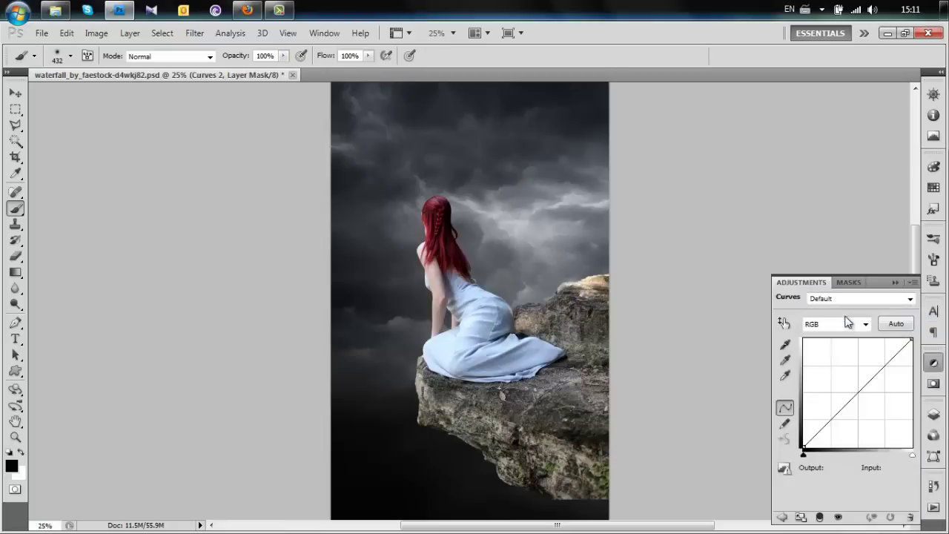
pyautogui.click(821, 518)
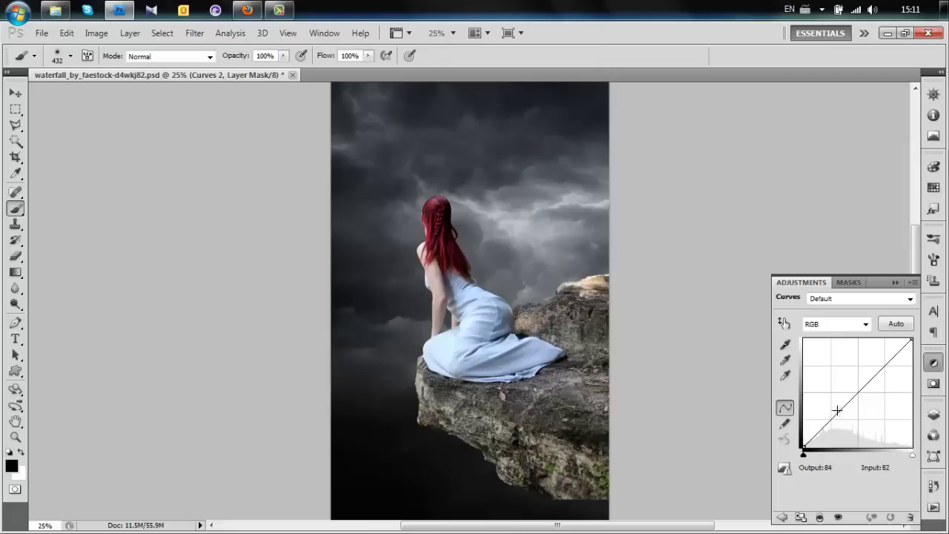
pyautogui.moveTo(837, 411); pyautogui.dragTo(844, 419)
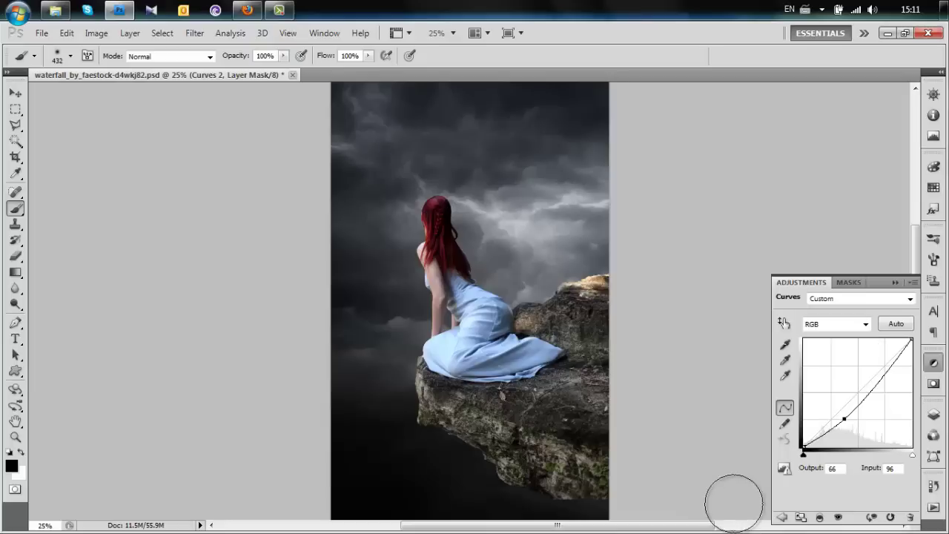
# - Add a Hue/Saturation adjustment with saturation -31 above the new Curves adjustment, clipped to the woman and rock layer
pyautogui.click(782, 517)
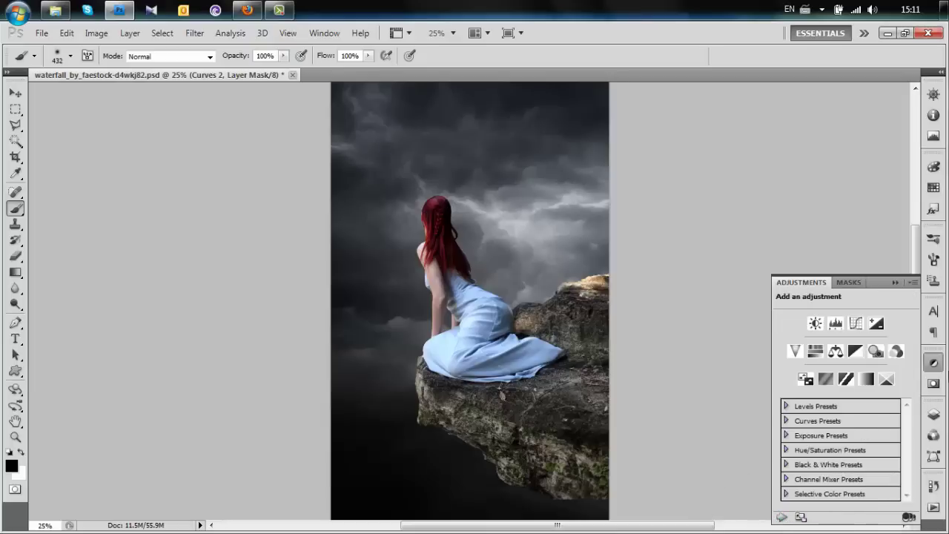
pyautogui.click(816, 350)
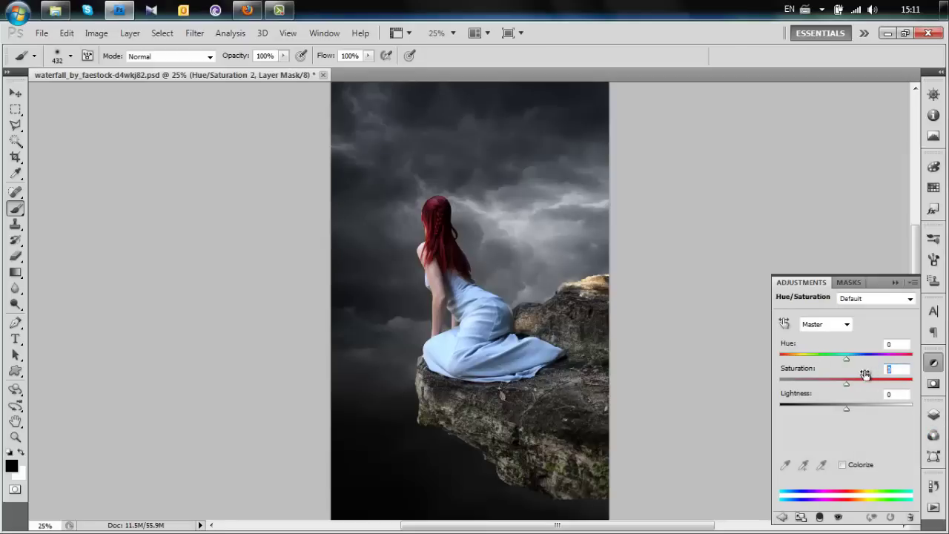
pyautogui.write('-31')
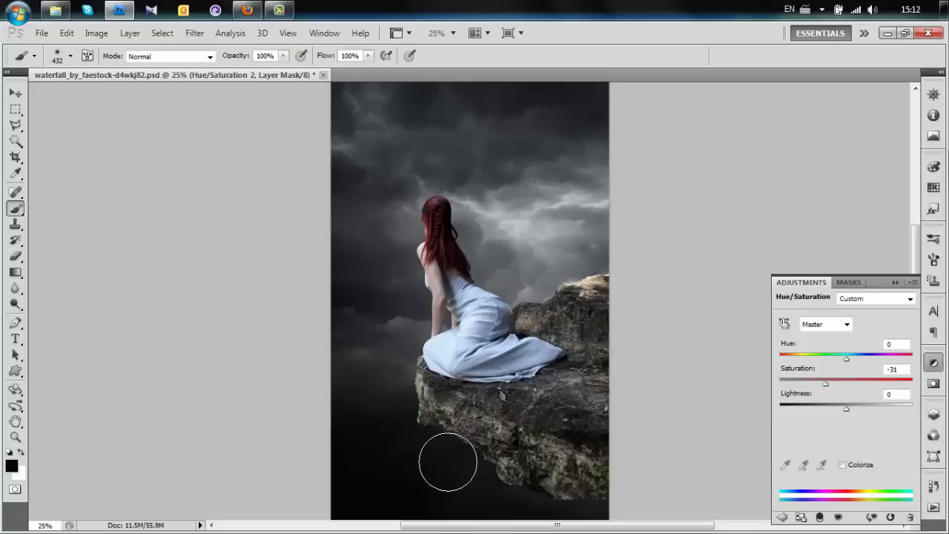
pyautogui.click(932, 414)
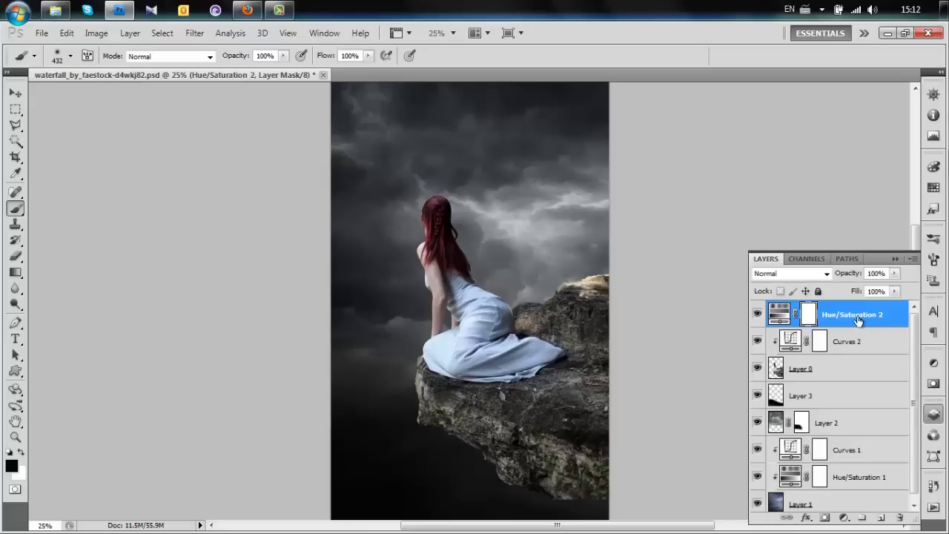
pyautogui.click(933, 363)
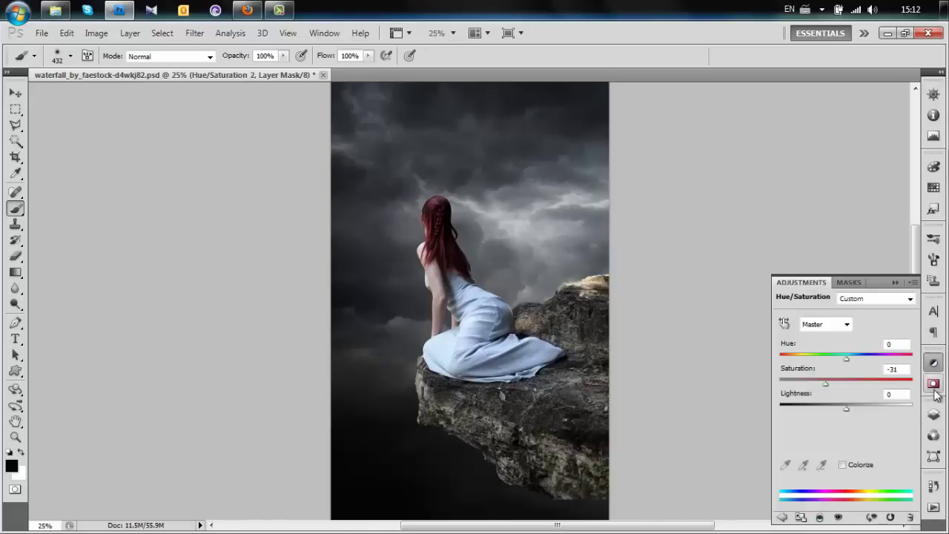
pyautogui.click(934, 414)
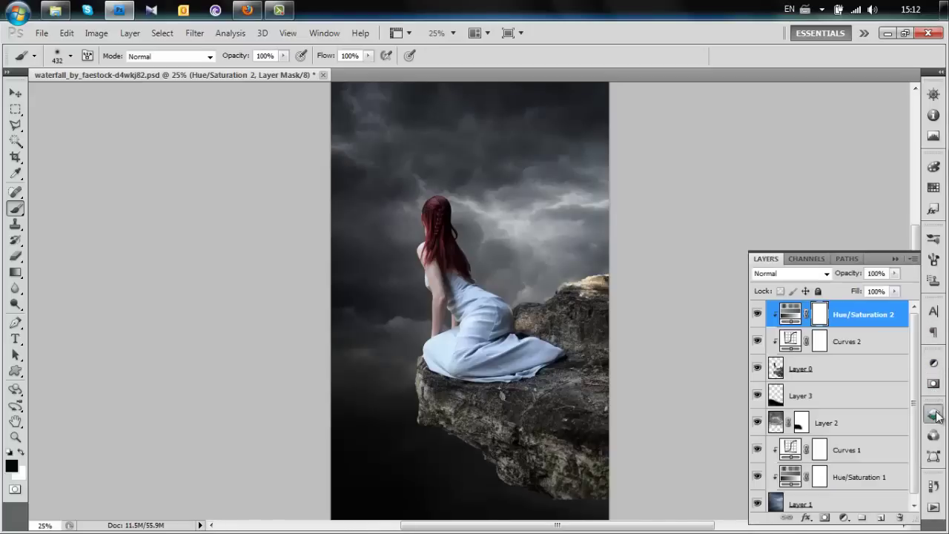
# - Create a new clipped layer directly above the woman and rock layer and set its blend mode to Soft Light
pyautogui.click(835, 377)
pyautogui.click(881, 518)
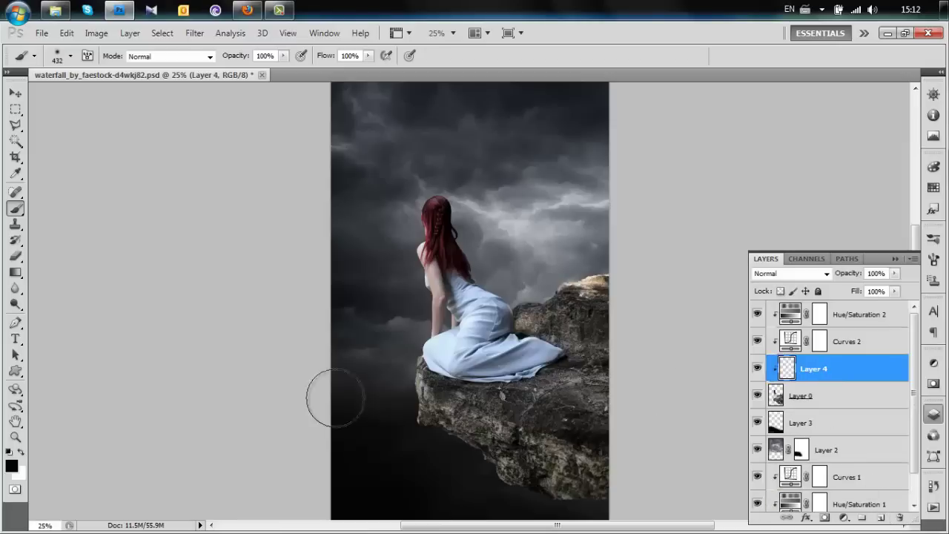
pyautogui.click(827, 274)
pyautogui.click(778, 185)
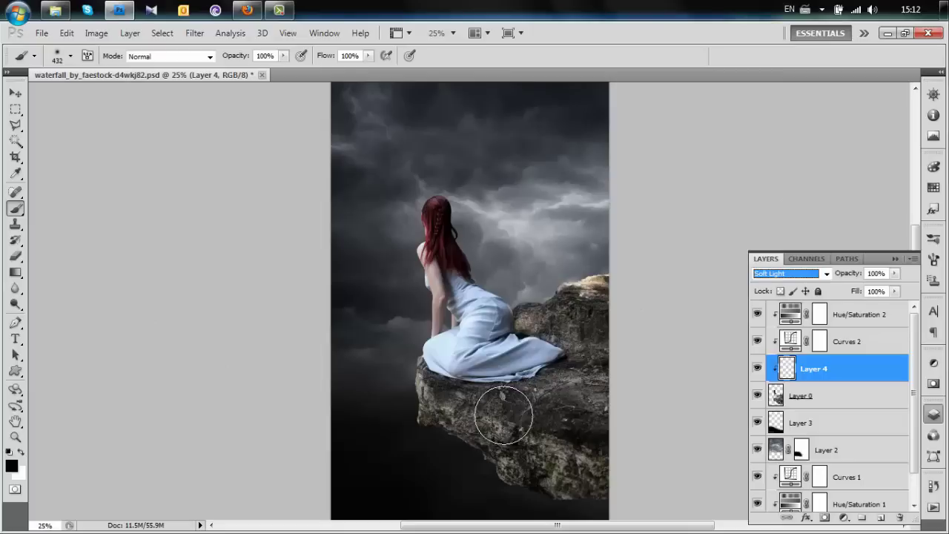
# - Paint black over the rock on the clipped Soft Light layer to deepen its shadows
pyautogui.moveTo(623, 487)
pyautogui.mouseDown()
pyautogui.moveTo(586, 490)
pyautogui.moveTo(432, 426)
pyautogui.moveTo(571, 436)
pyautogui.moveTo(404, 397)
pyautogui.moveTo(412, 396)
pyautogui.moveTo(394, 388)
pyautogui.moveTo(378, 349)
pyautogui.moveTo(404, 413)
pyautogui.moveTo(454, 444)
pyautogui.moveTo(615, 382)
pyautogui.moveTo(604, 439)
pyautogui.moveTo(621, 318)
pyautogui.moveTo(615, 275)
pyautogui.moveTo(581, 316)
pyautogui.moveTo(537, 303)
pyautogui.moveTo(630, 248)
pyautogui.mouseUp()
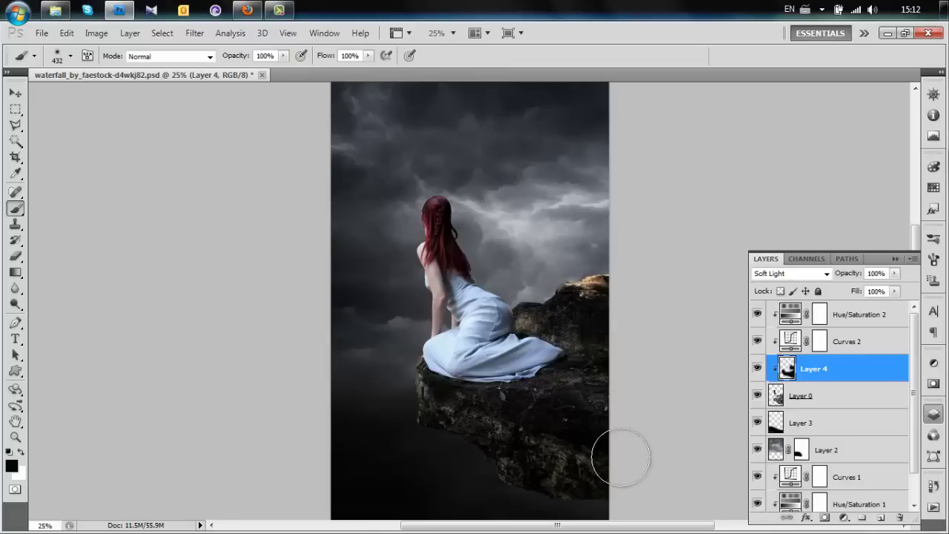
pyautogui.moveTo(618, 403)
pyautogui.mouseDown()
pyautogui.moveTo(580, 455)
pyautogui.moveTo(690, 394)
pyautogui.mouseUp()
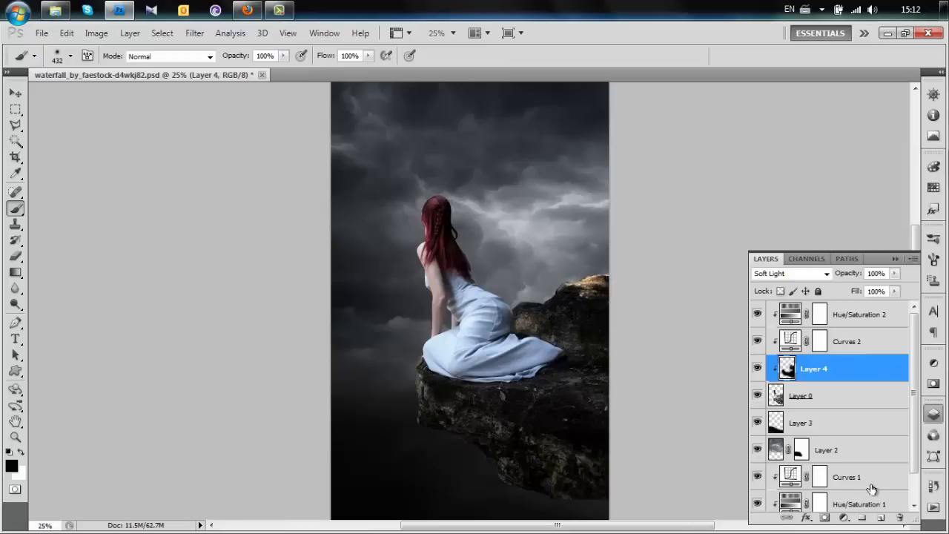
# - Add another clipped layer at 59% opacity above the Soft Light layer and paint black over the bright upper edge of the rock
pyautogui.click(882, 518)
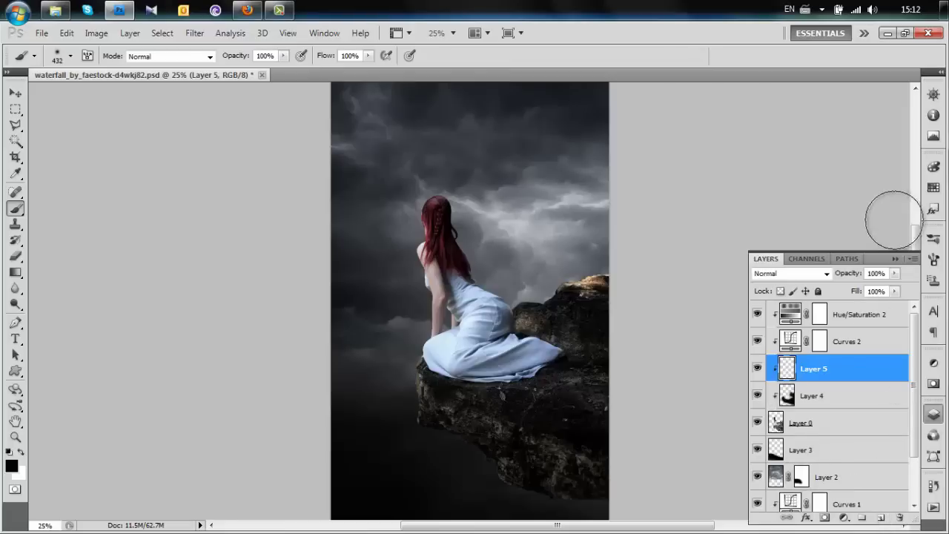
pyautogui.click(895, 273)
pyautogui.moveTo(895, 289); pyautogui.dragTo(865, 291)
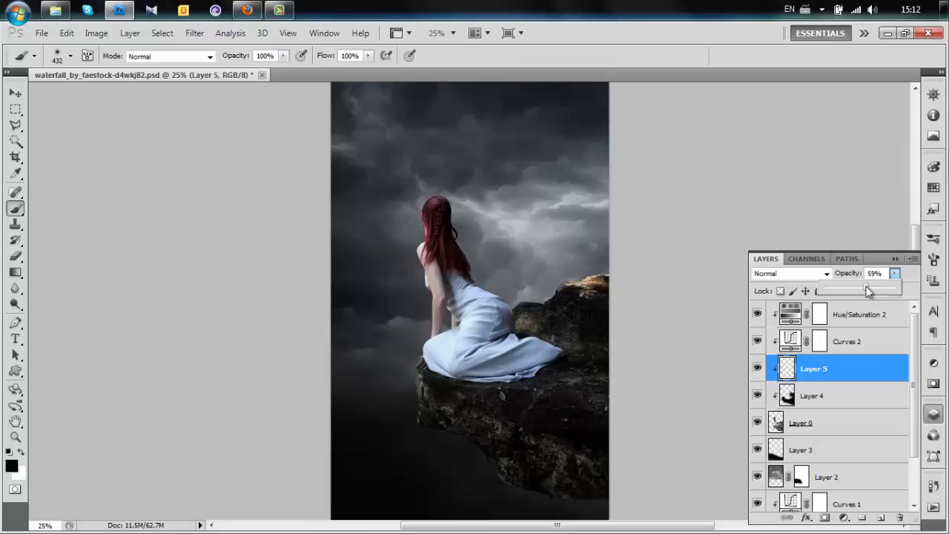
pyautogui.click(605, 267)
pyautogui.moveTo(604, 265)
pyautogui.mouseDown()
pyautogui.moveTo(587, 267)
pyautogui.moveTo(593, 276)
pyautogui.moveTo(602, 267)
pyautogui.mouseUp()
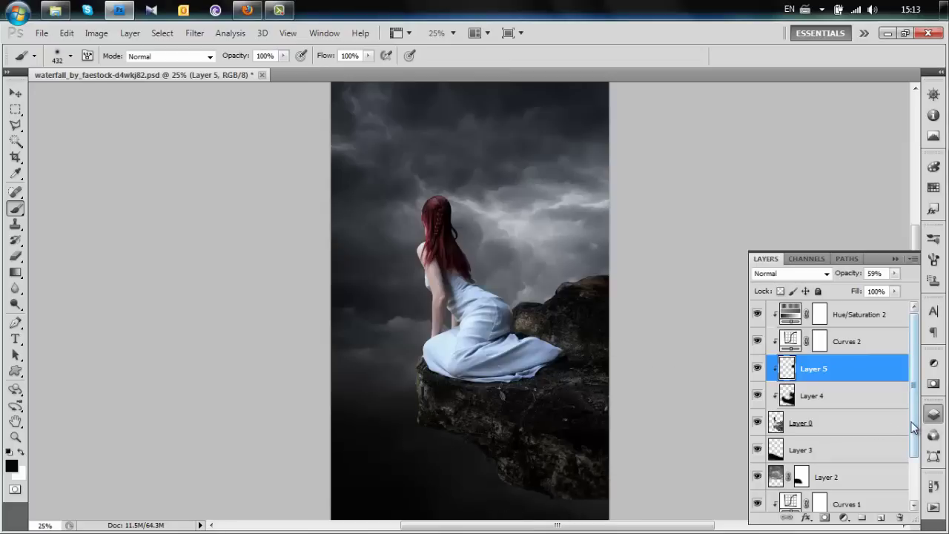
# - Create a new layer at 85% opacity on top of the layer stack for a gradient
pyautogui.click(855, 315)
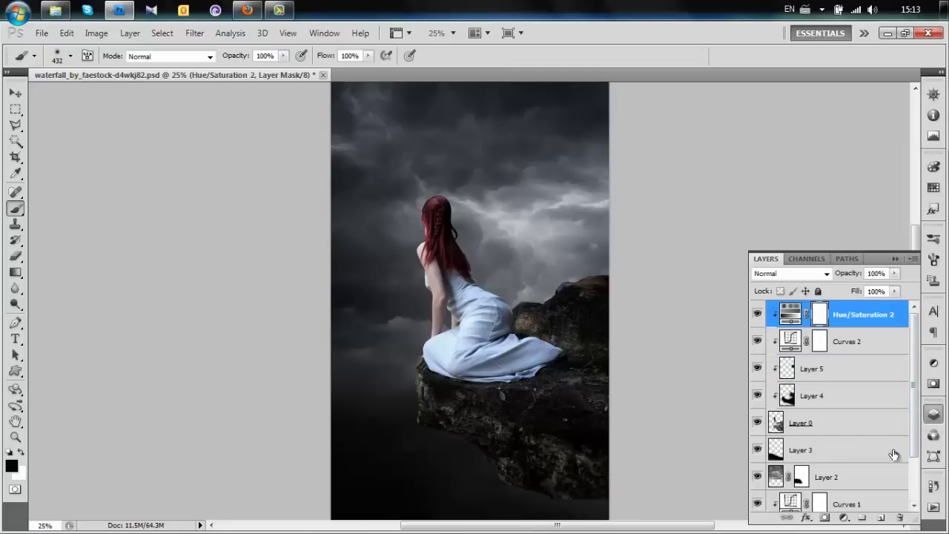
pyautogui.click(880, 518)
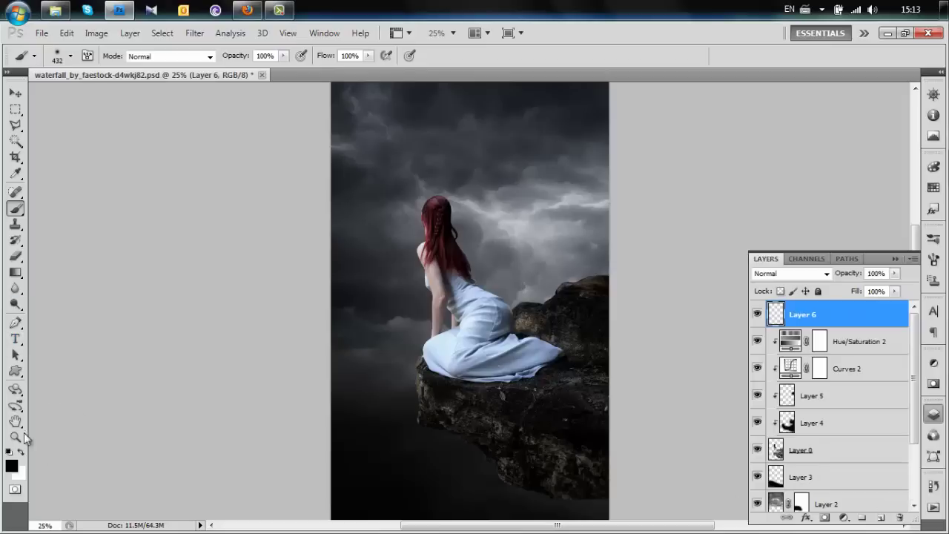
pyautogui.click(16, 273)
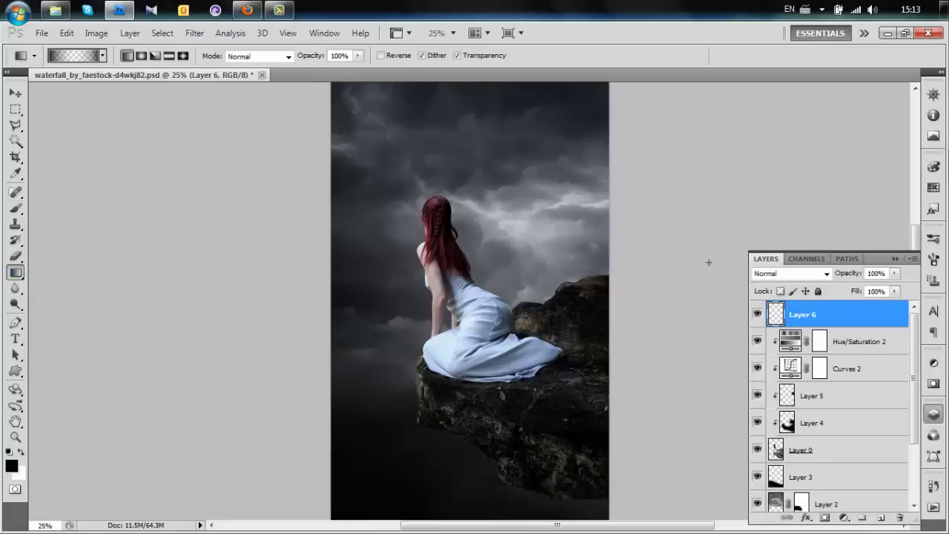
pyautogui.click(896, 273)
pyautogui.moveTo(890, 287); pyautogui.dragTo(884, 287)
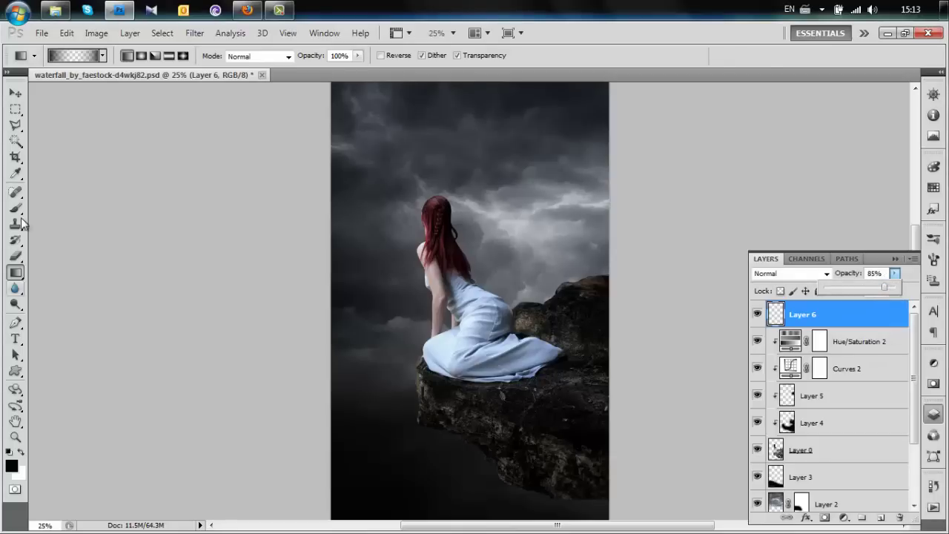
# - Edit the gradient to fade from black to transparent by setting its end opacity stop to 0%
pyautogui.click(78, 55)
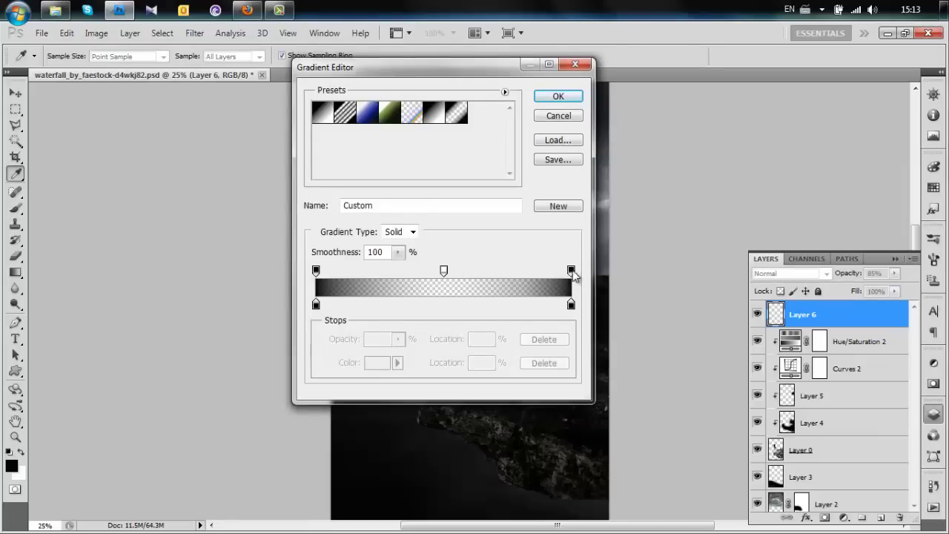
pyautogui.click(571, 270)
pyautogui.click(399, 339)
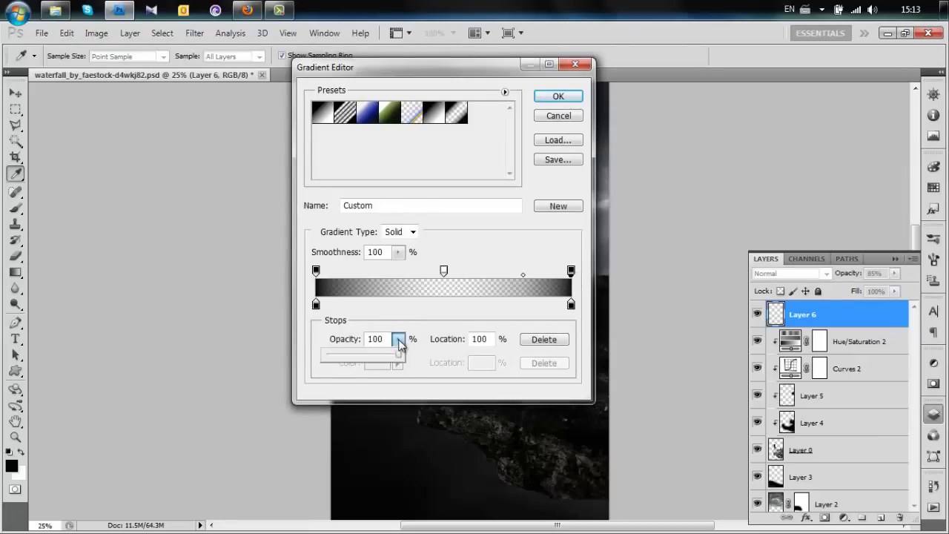
pyautogui.moveTo(398, 356); pyautogui.dragTo(307, 382)
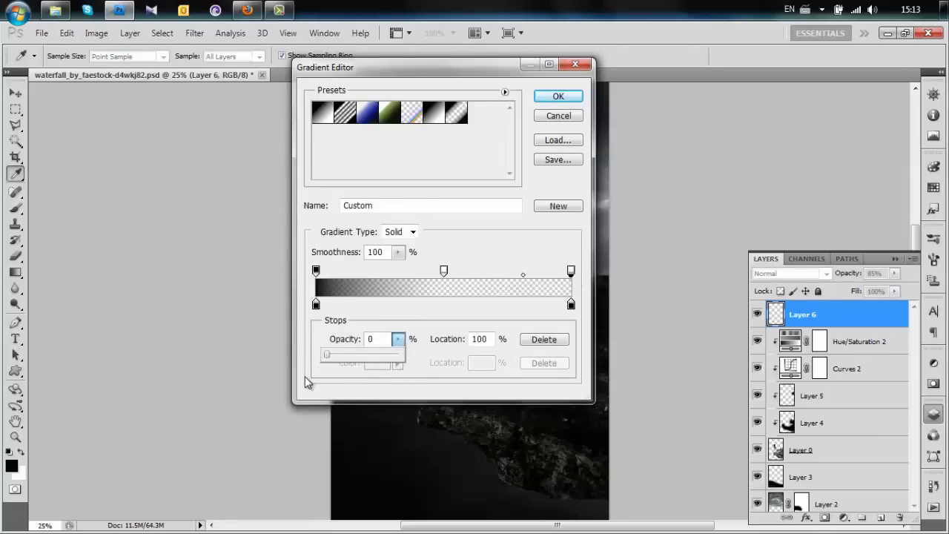
pyautogui.click(558, 96)
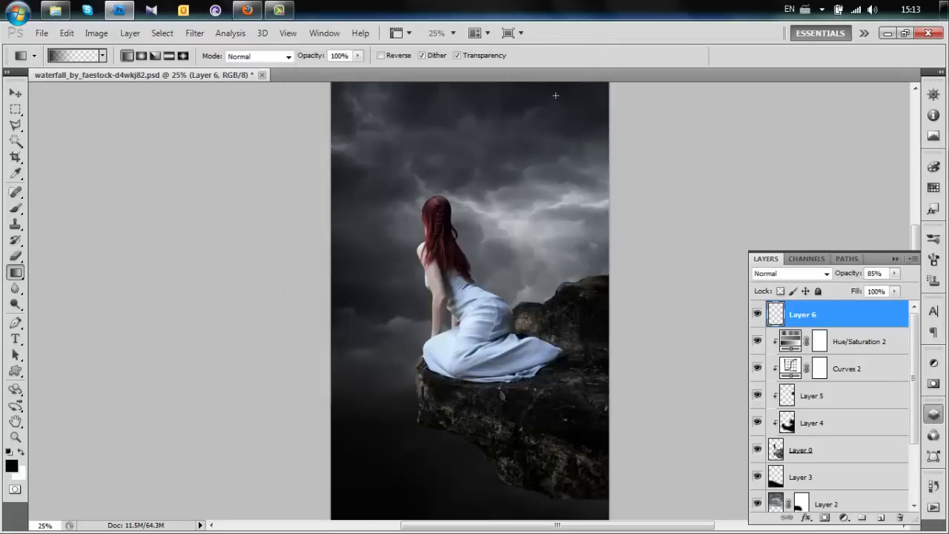
# - Draw the black-to-transparent linear gradient upward from the lower part of the image to its top edge
pyautogui.press('z')
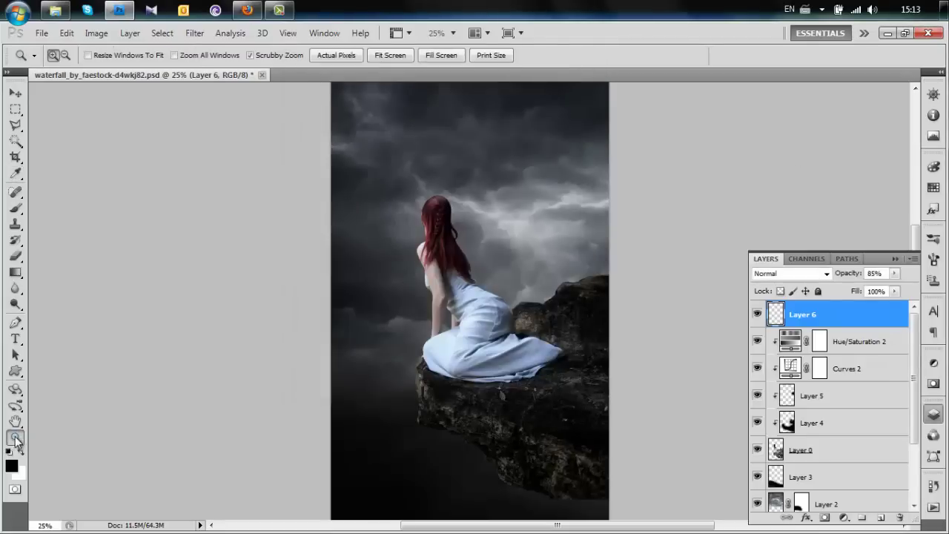
pyautogui.click(65, 55)
pyautogui.click(489, 430)
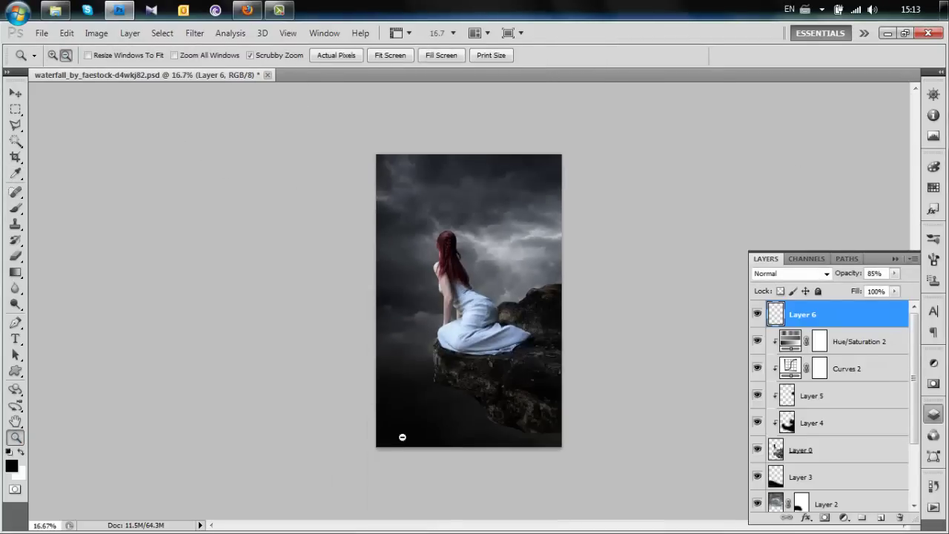
pyautogui.click(15, 273)
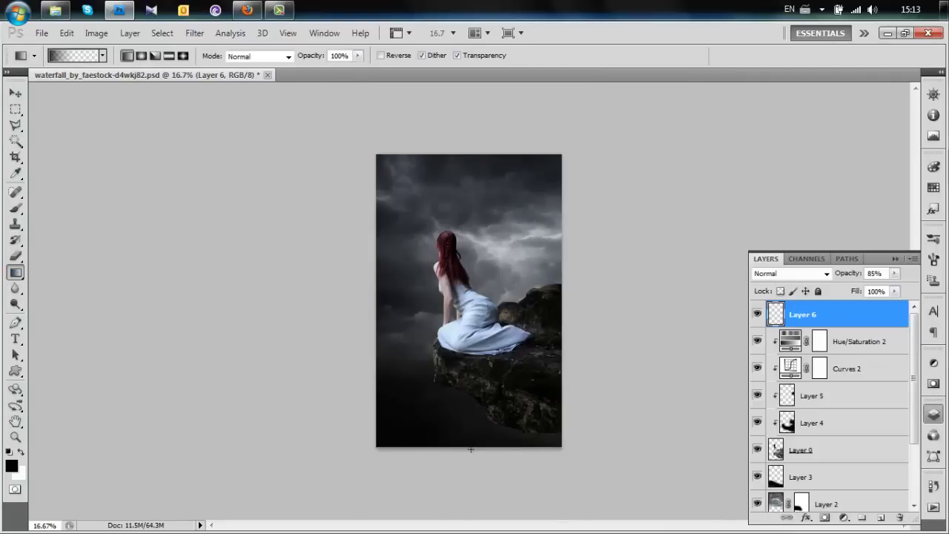
pyautogui.moveTo(474, 396); pyautogui.dragTo(472, 150)
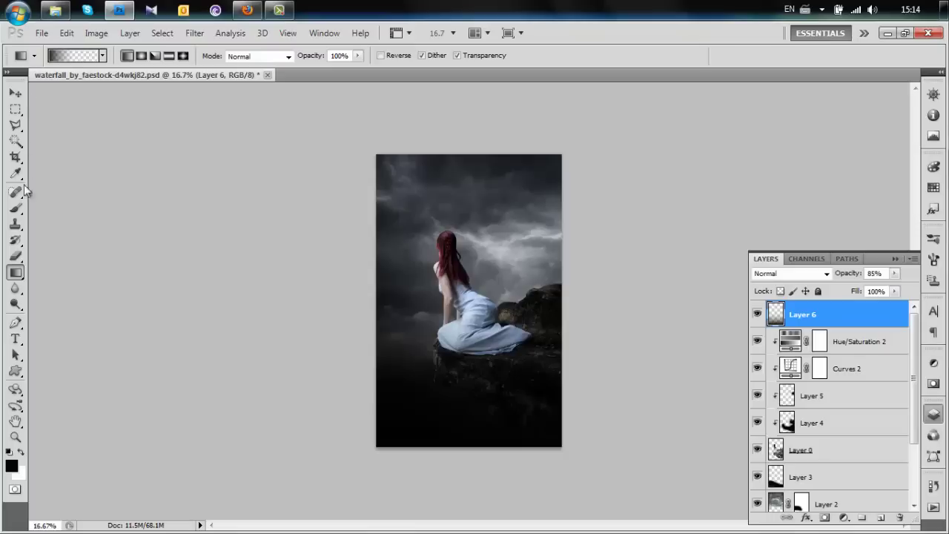
pyautogui.click(16, 437)
pyautogui.click(52, 55)
pyautogui.click(495, 276)
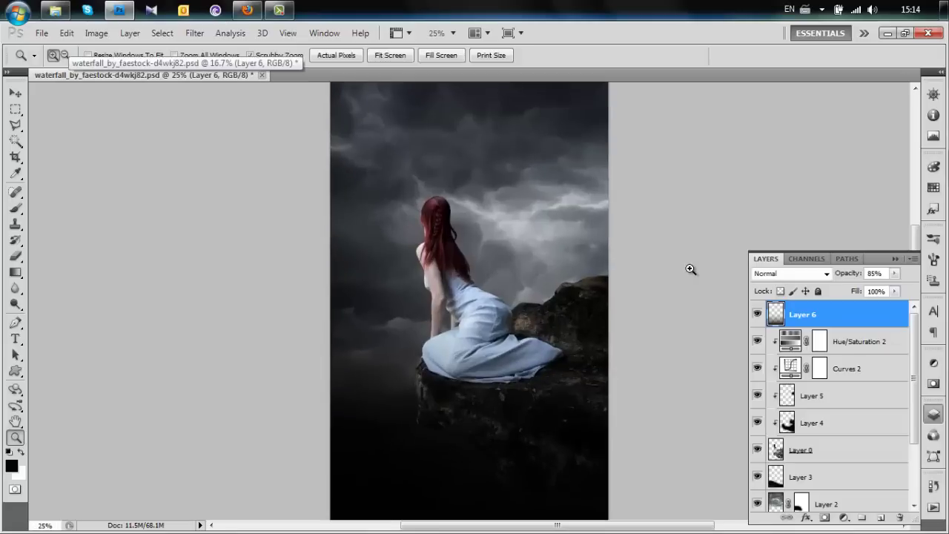
pyautogui.scroll(-2, 690, 269)
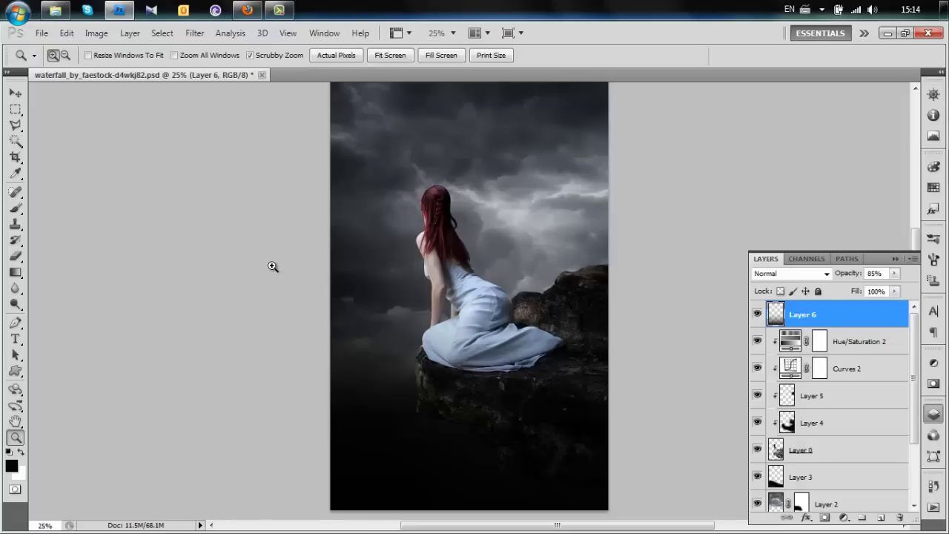
# - Add a Color Balance adjustment above the gradient layer with midtones Cyan/Red -20 and Yellow/Blue +52
pyautogui.click(844, 518)
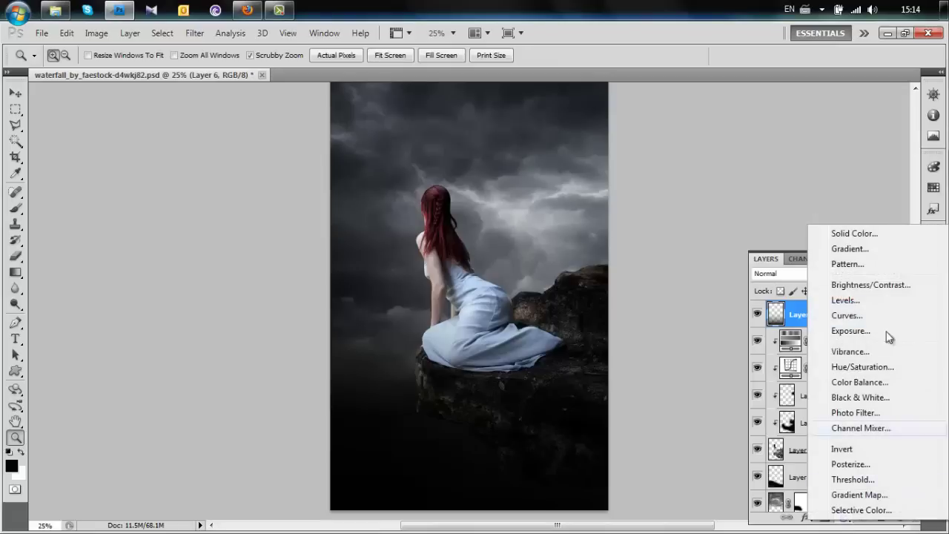
pyautogui.click(860, 383)
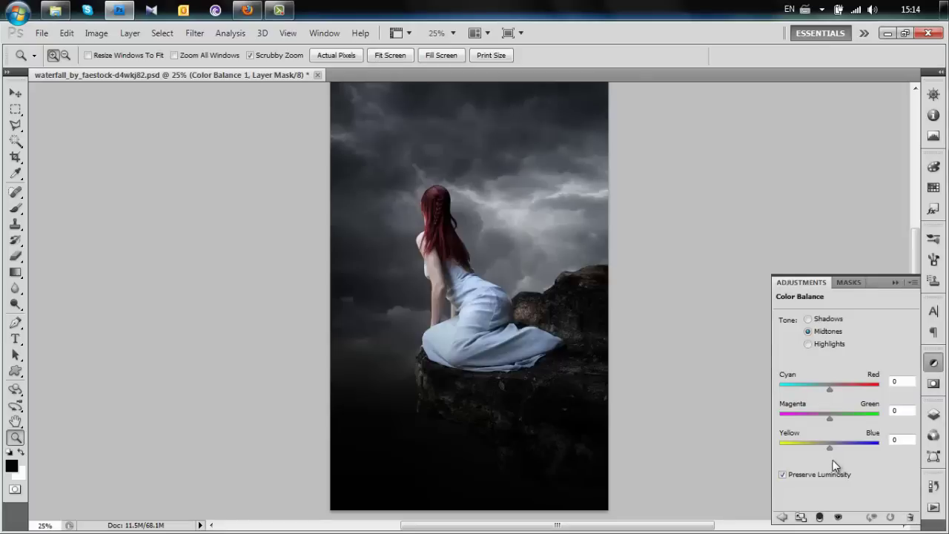
pyautogui.click(901, 381)
pyautogui.write('-20')
pyautogui.click(905, 440)
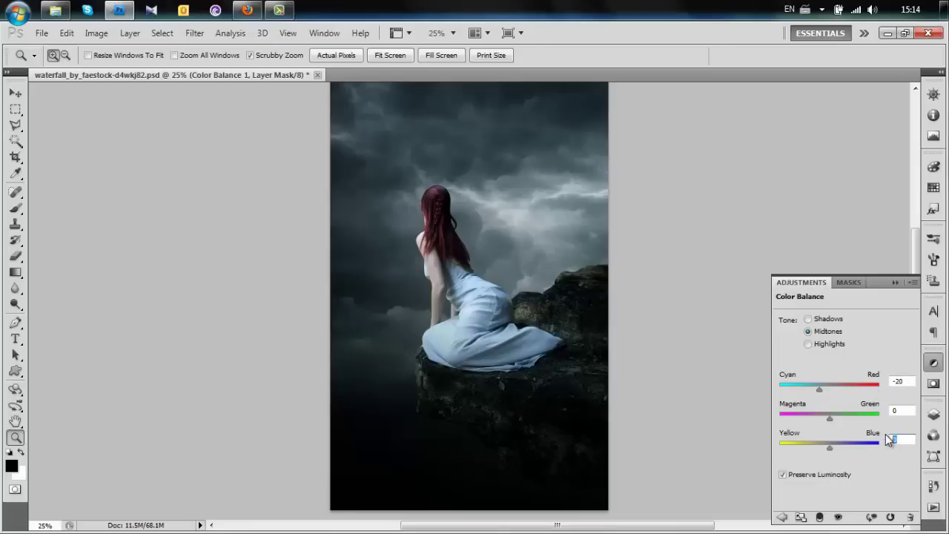
pyautogui.write('52')
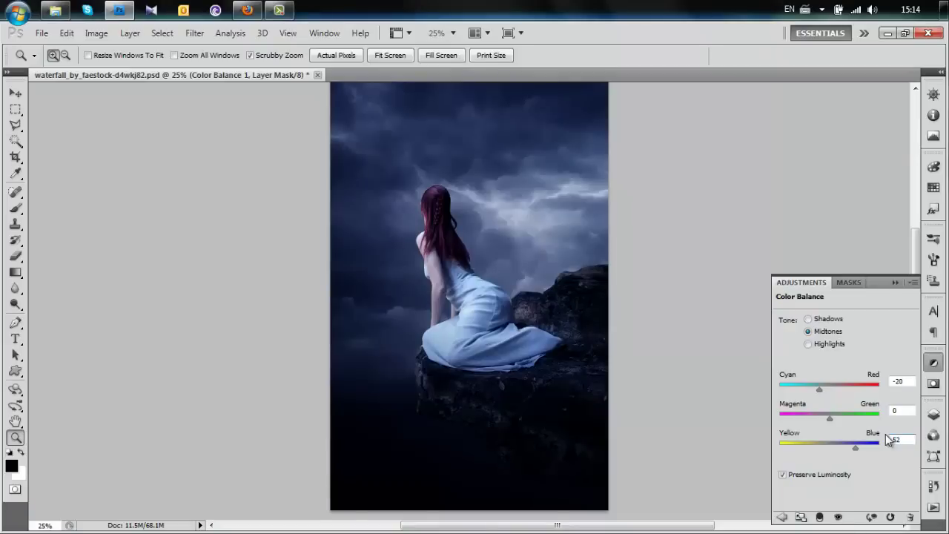
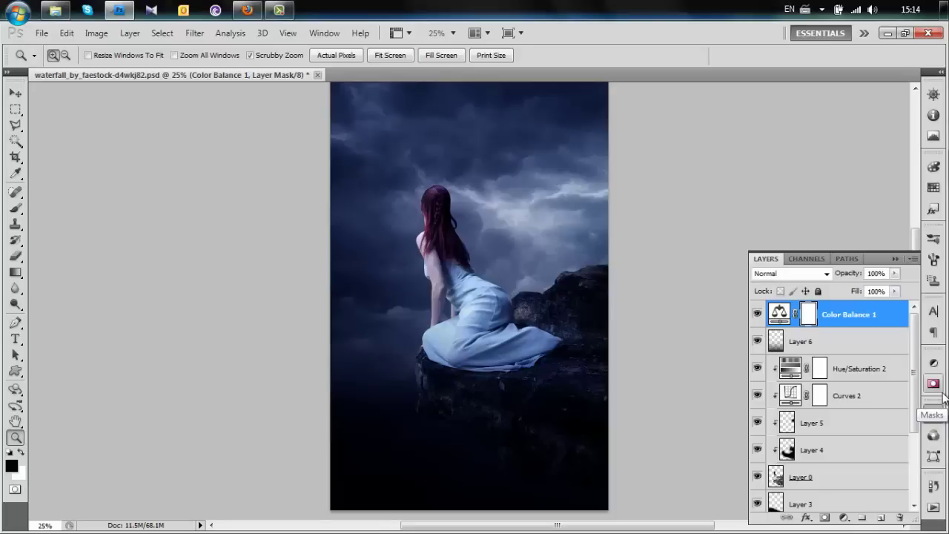
# - Create a new empty layer between the woman and rock layer and Layer 3
pyautogui.moveTo(916, 362); pyautogui.dragTo(917, 403)
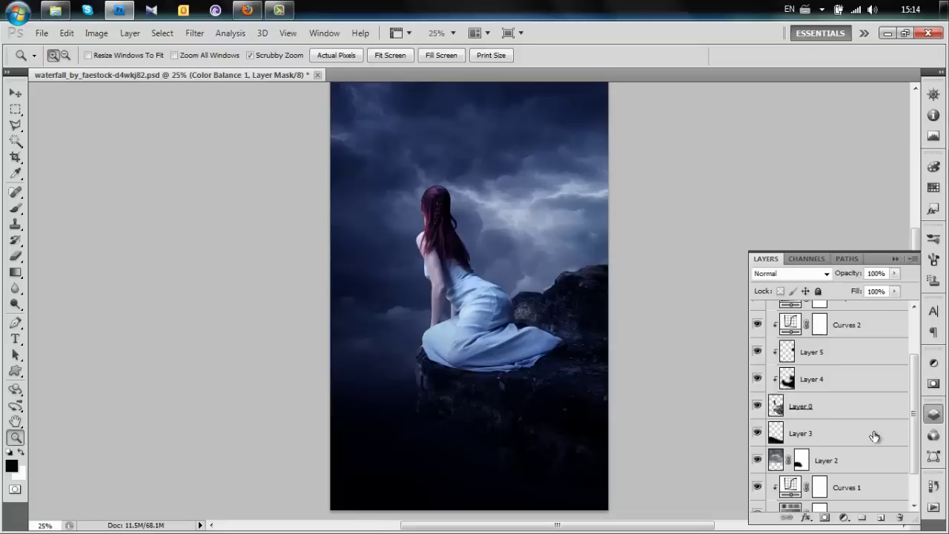
pyautogui.click(839, 433)
pyautogui.hotkey('ctrl', 'shift', 'alt', 'n')
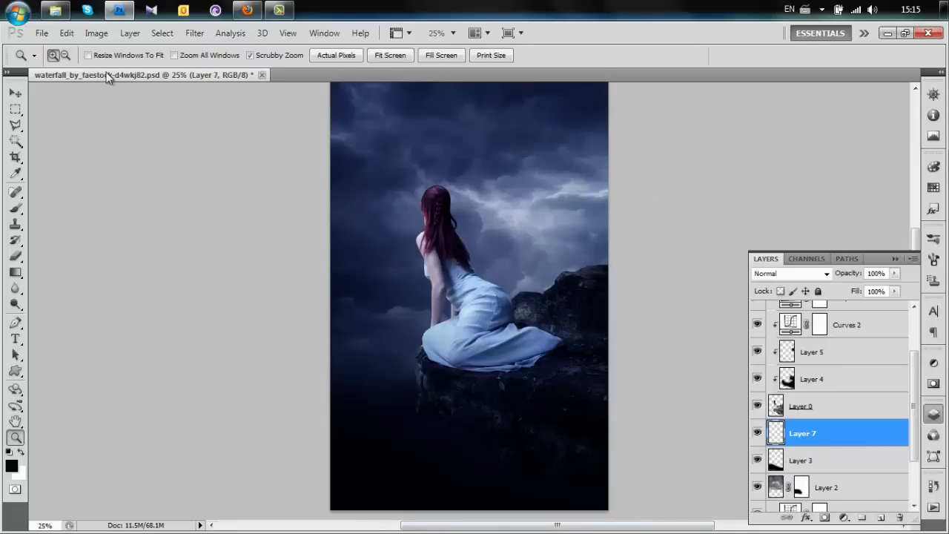
# - Open Flying_Eagles_psd_by_Fairiegoodmother from the Jenny folder, accepting the missing fonts
pyautogui.click(42, 33)
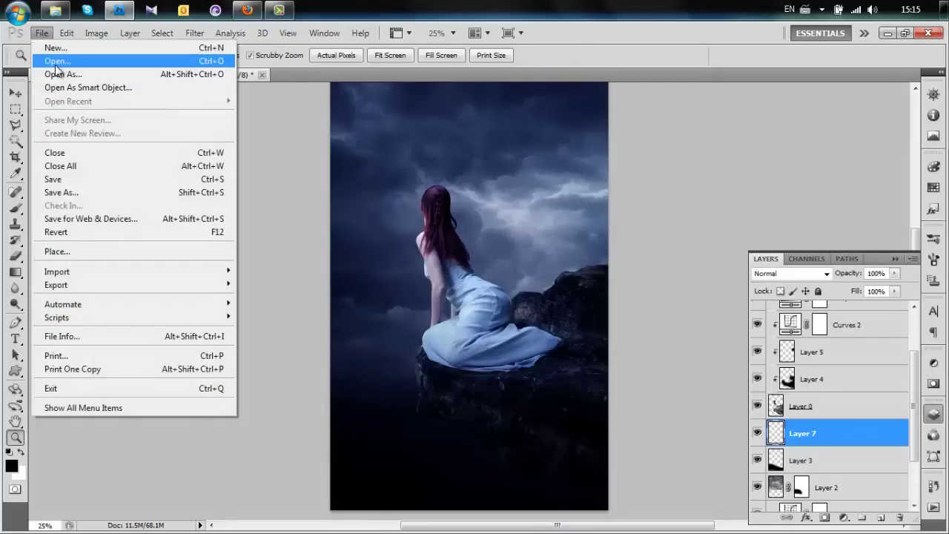
pyautogui.click(52, 60)
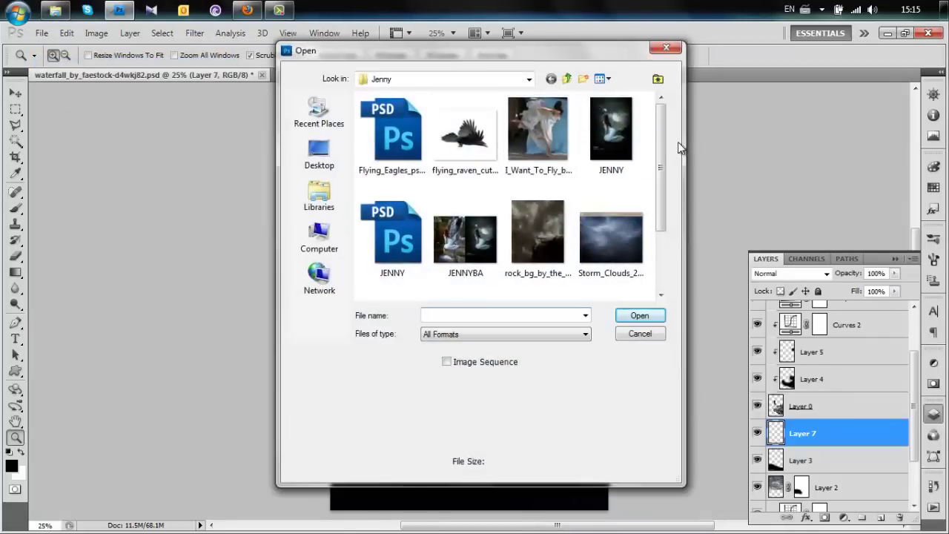
pyautogui.click(399, 134)
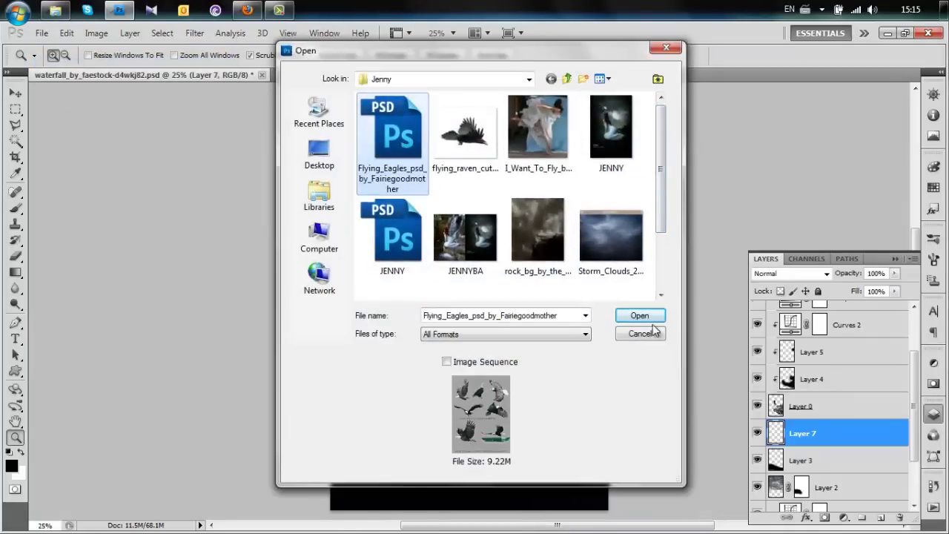
pyautogui.click(640, 316)
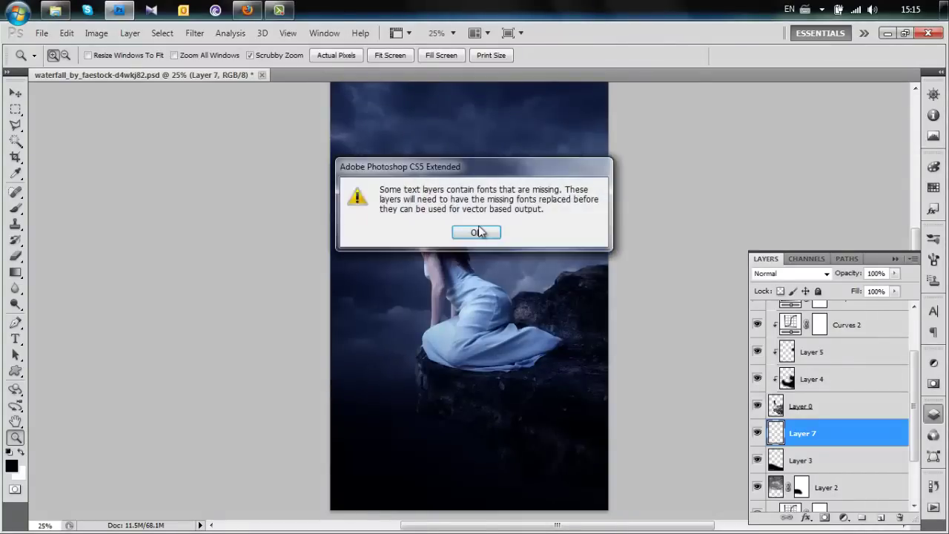
pyautogui.click(478, 232)
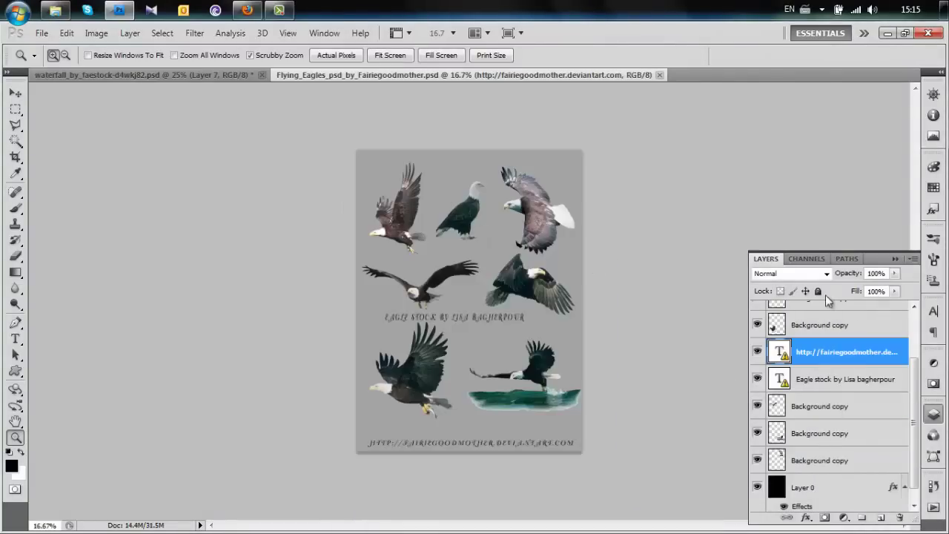
# - Select the outline of the upper-right eagle from its Background copy layer, and close the eagle file without saving
pyautogui.click(779, 462)
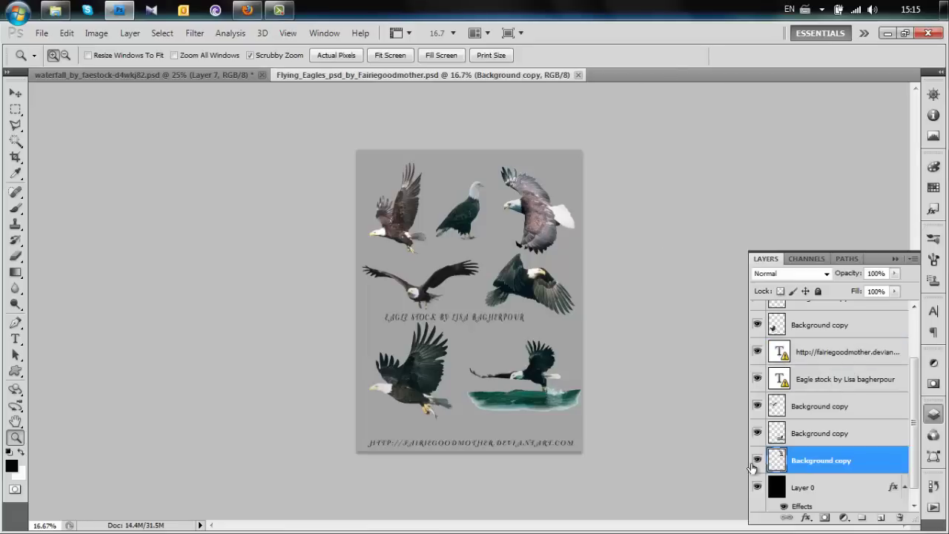
pyautogui.click(757, 462)
pyautogui.click(757, 462)
pyautogui.keyDown('ctrl'); pyautogui.click(777, 460); pyautogui.keyUp('ctrl')
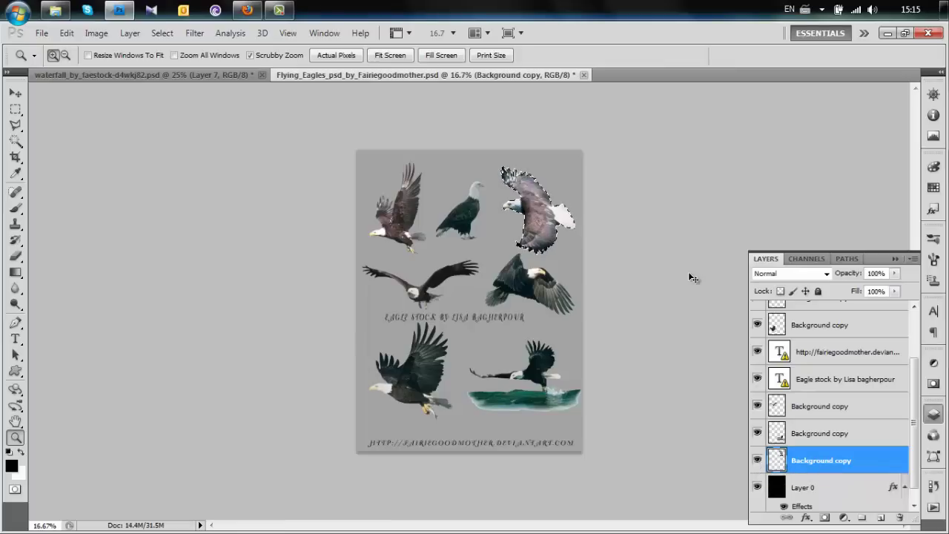
pyautogui.click(584, 75)
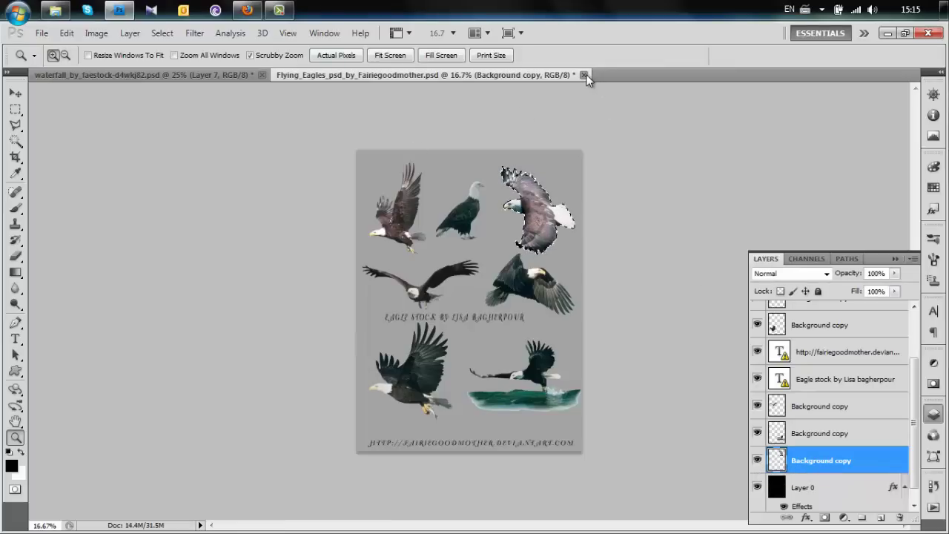
pyautogui.click(462, 233)
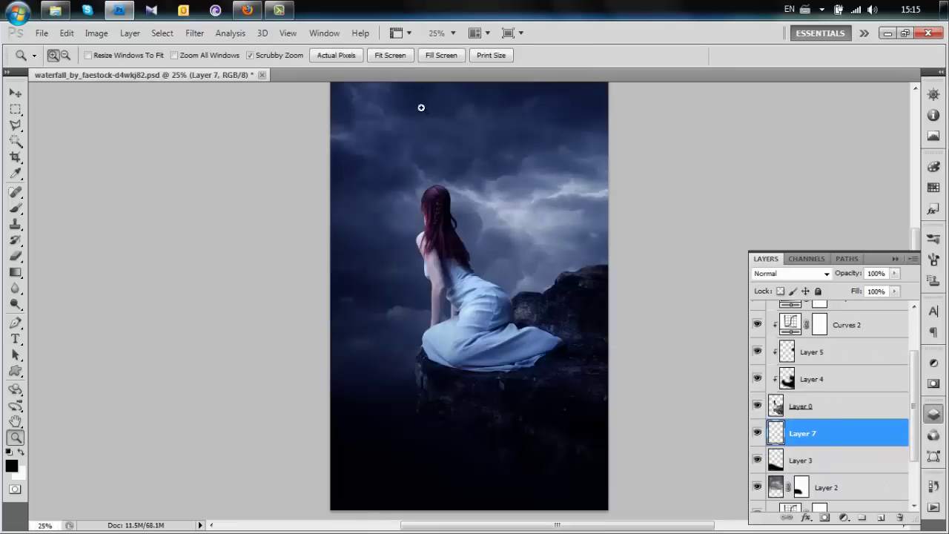
# - Paste the copied eagle into Layer 7 and move it up into the sky behind the woman's head
pyautogui.click(65, 34)
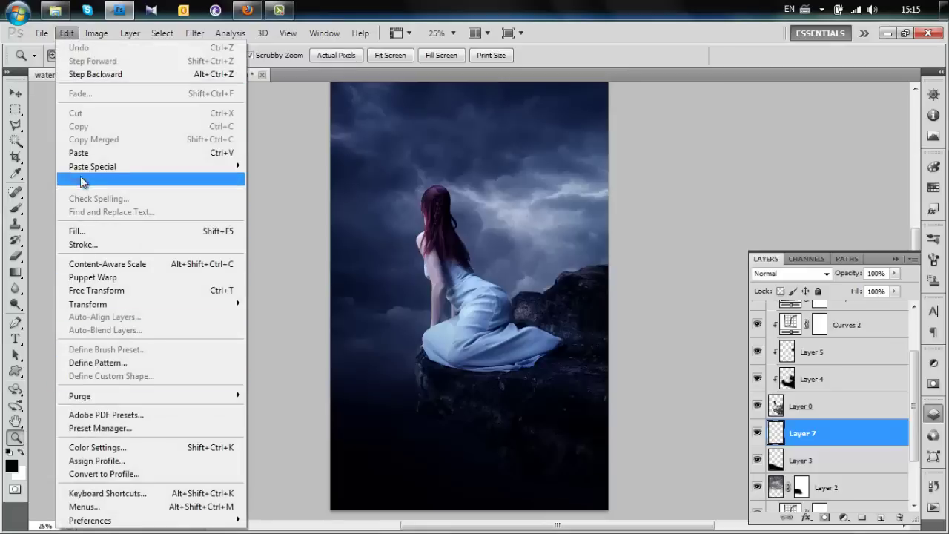
pyautogui.click(79, 154)
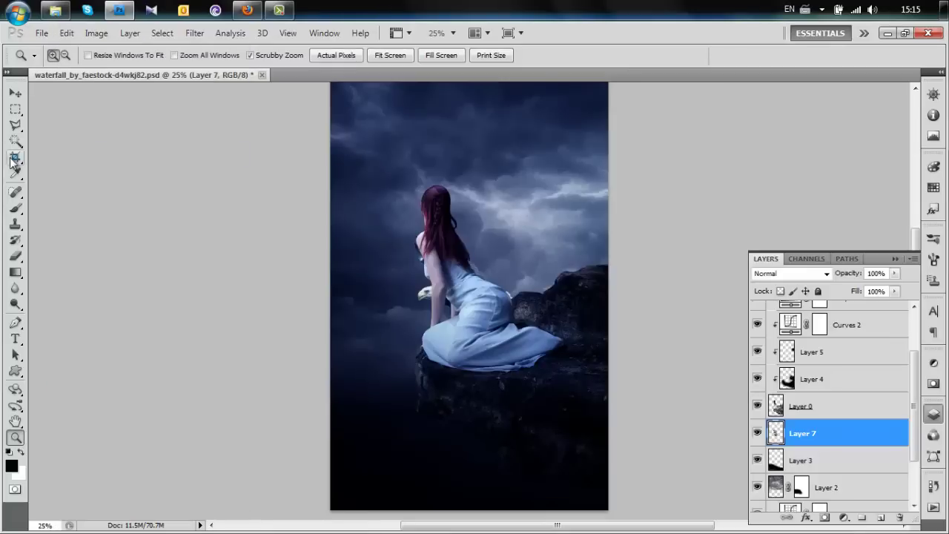
pyautogui.click(14, 93)
pyautogui.moveTo(450, 291); pyautogui.dragTo(419, 161)
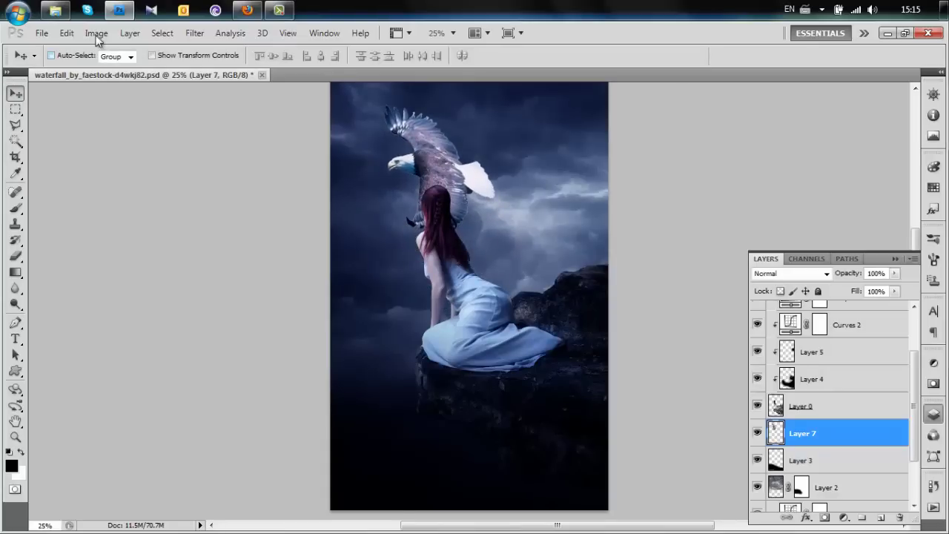
# - Scale the eagle proportionally to about 56% and place it in the sky just above the woman's head
pyautogui.click(66, 33)
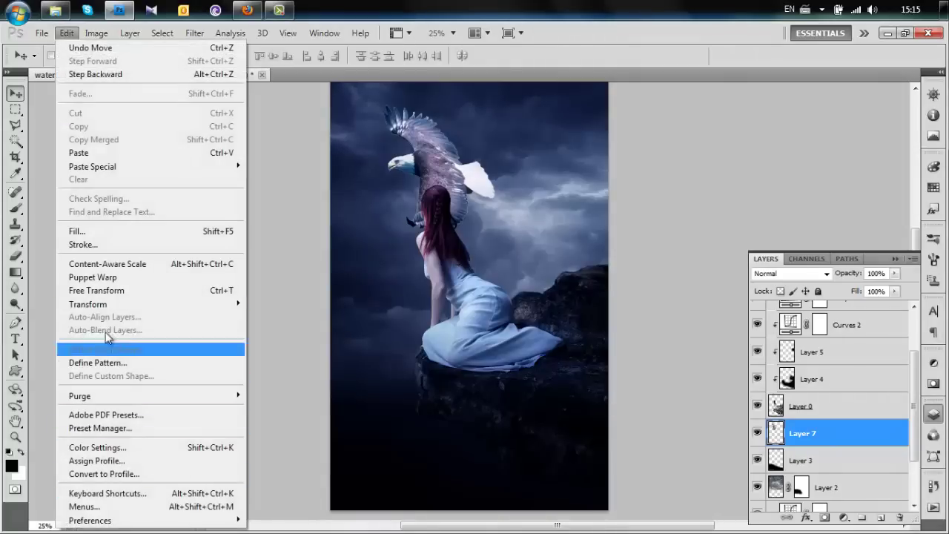
pyautogui.moveTo(223, 305)
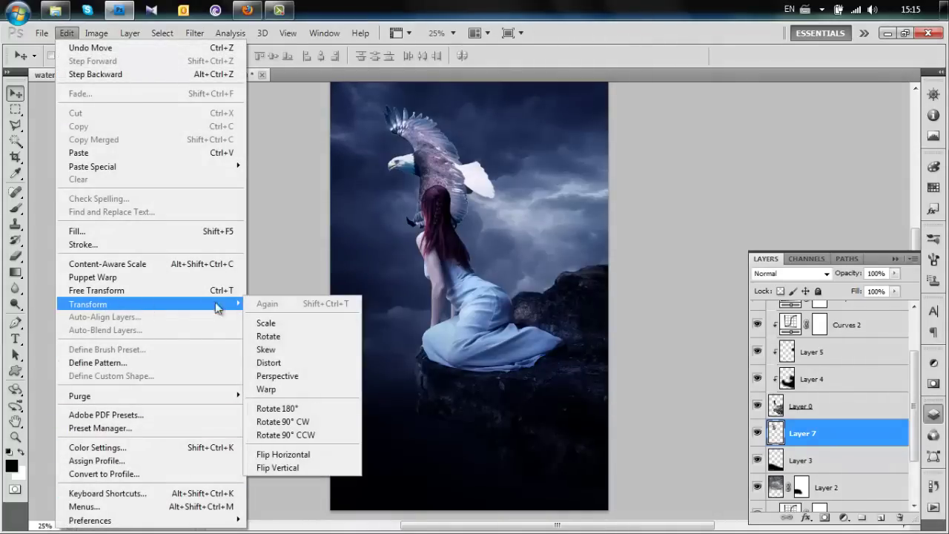
pyautogui.click(281, 324)
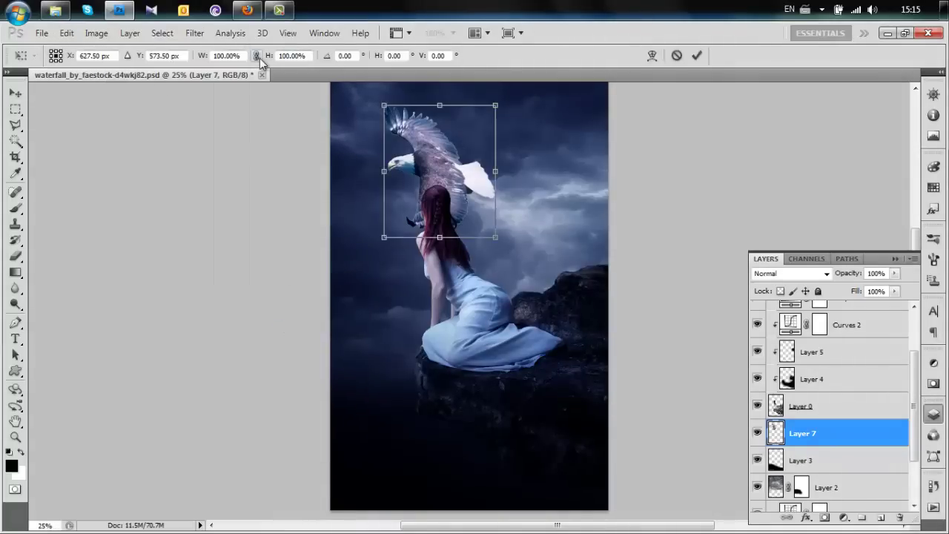
pyautogui.moveTo(383, 106); pyautogui.dragTo(431, 161)
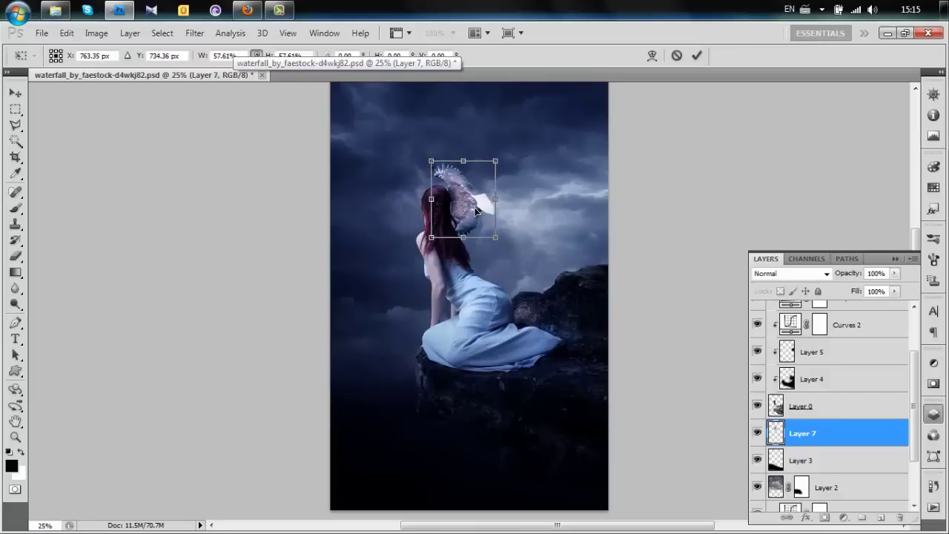
pyautogui.moveTo(475, 209); pyautogui.dragTo(431, 162)
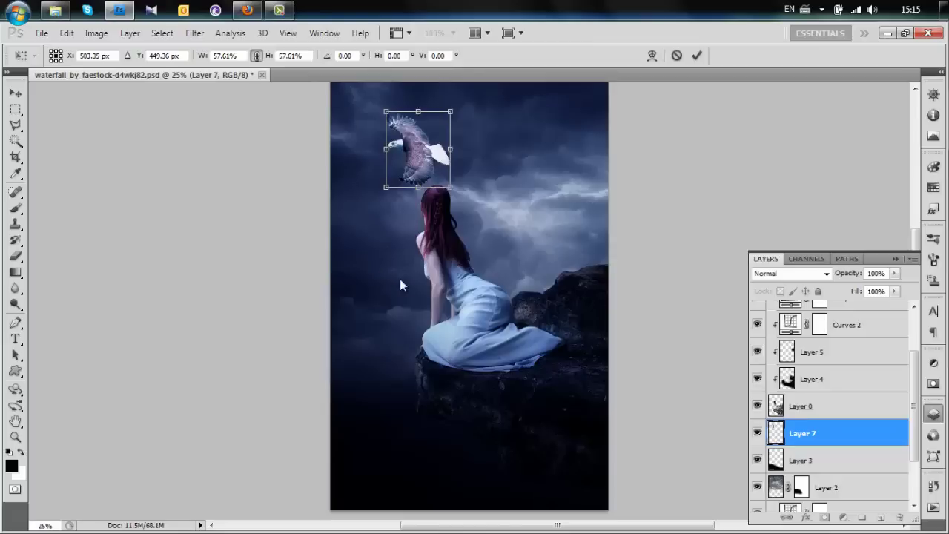
pyautogui.moveTo(450, 187); pyautogui.dragTo(448, 185)
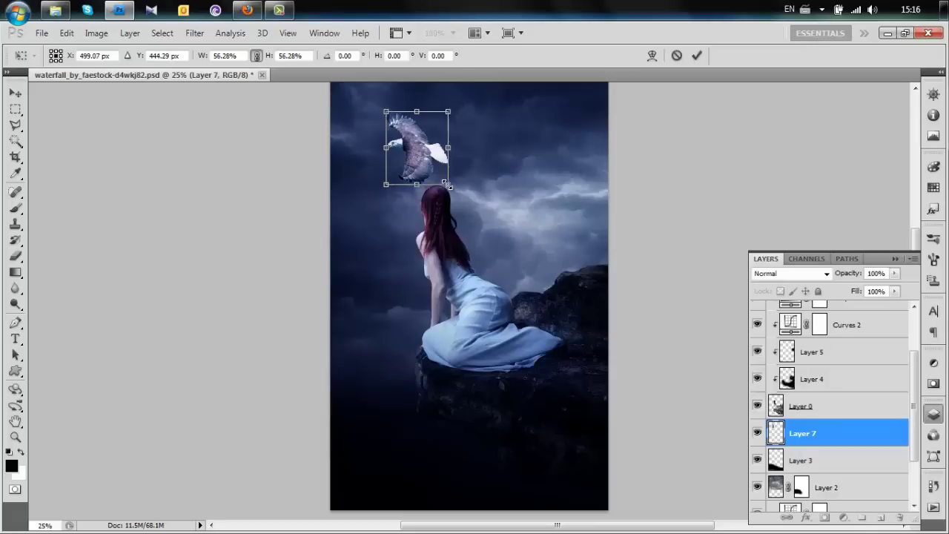
pyautogui.click(698, 57)
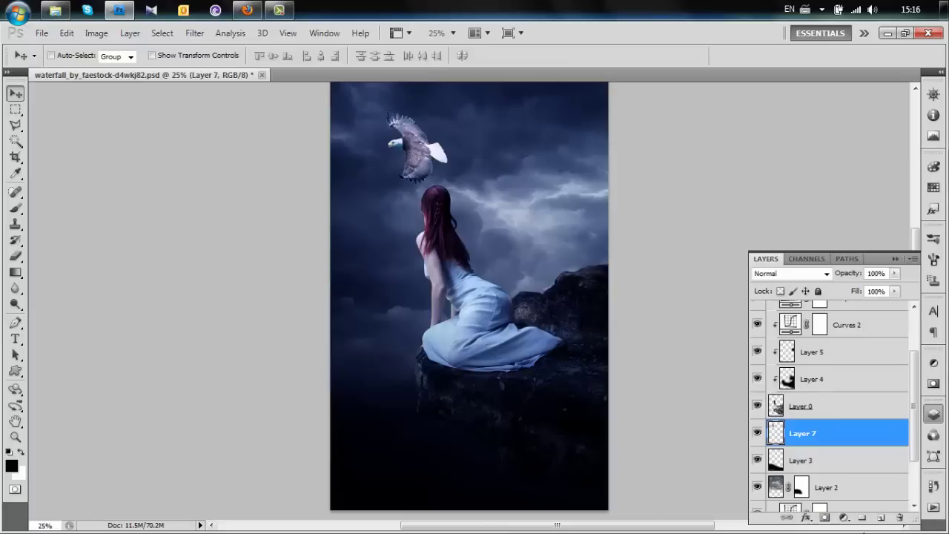
# - Darken only the eagle with a clipped Curves adjustment, bending the RGB curve to input 100, output 48
pyautogui.click(850, 519)
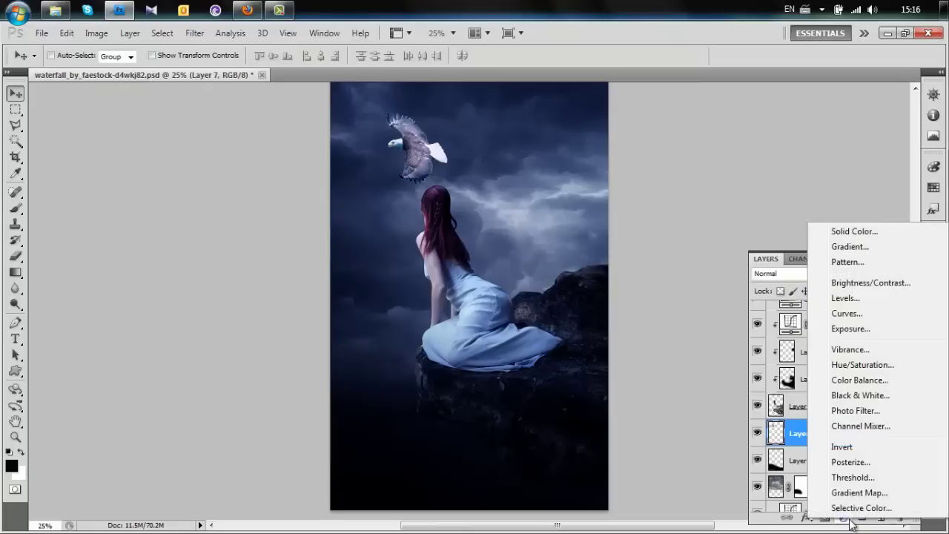
pyautogui.click(847, 314)
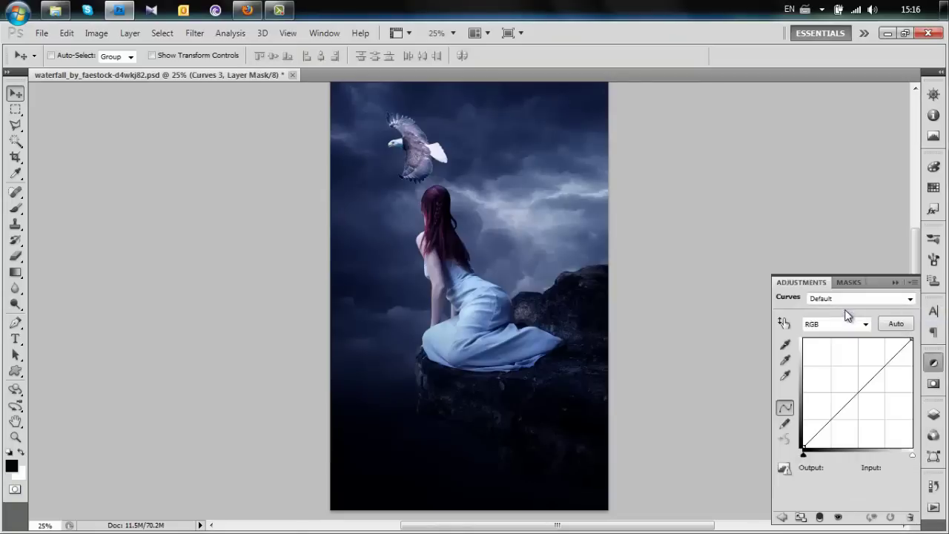
pyautogui.click(819, 519)
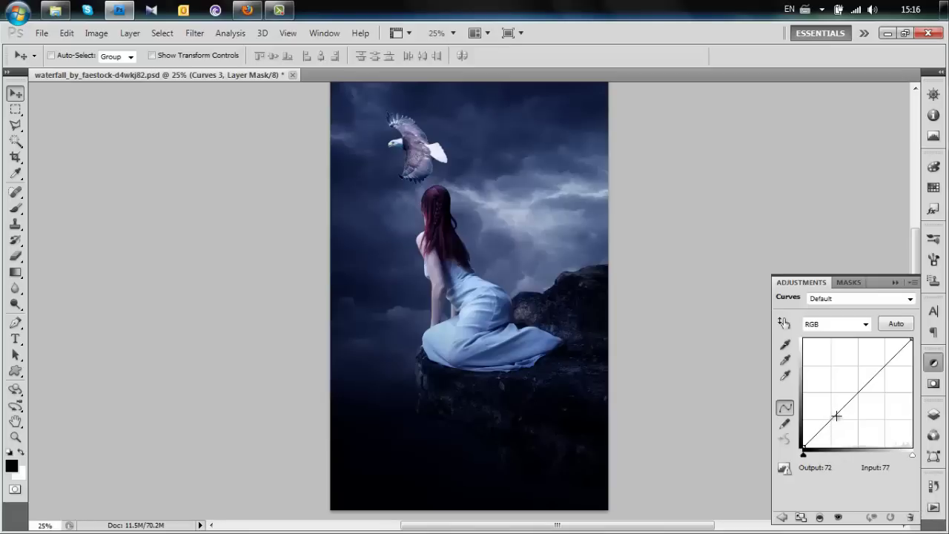
pyautogui.moveTo(836, 414)
pyautogui.mouseDown()
pyautogui.moveTo(836, 426)
pyautogui.moveTo(847, 427)
pyautogui.mouseUp()
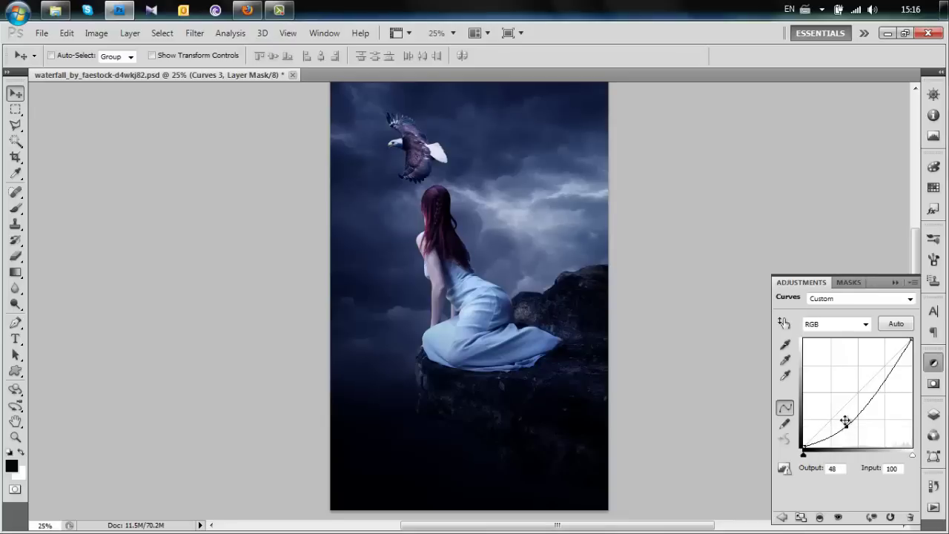
# - Add a Hue/Saturation adjustment with Saturation -46 above the eagle's Curves and clip it to the eagle layer
pyautogui.click(781, 519)
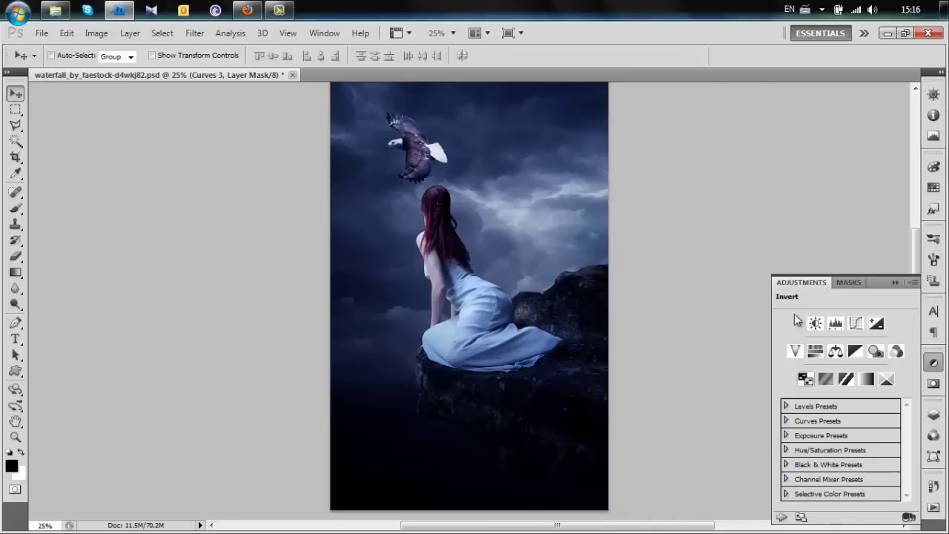
pyautogui.click(816, 353)
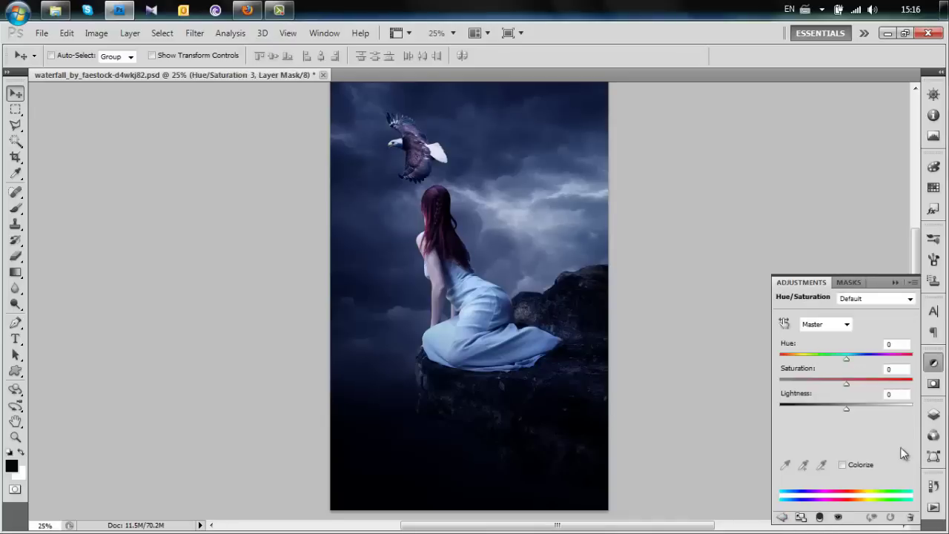
pyautogui.click(894, 369)
pyautogui.write('-46')
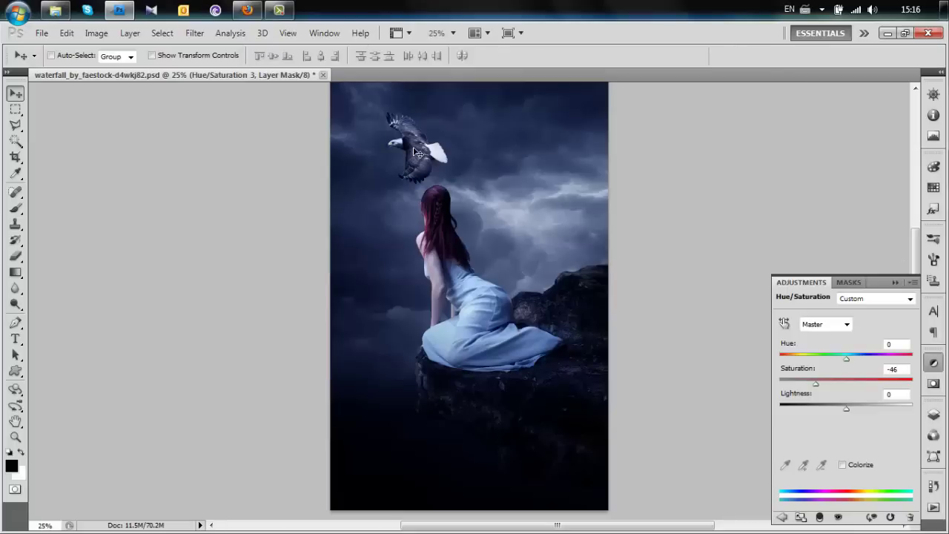
pyautogui.click(934, 415)
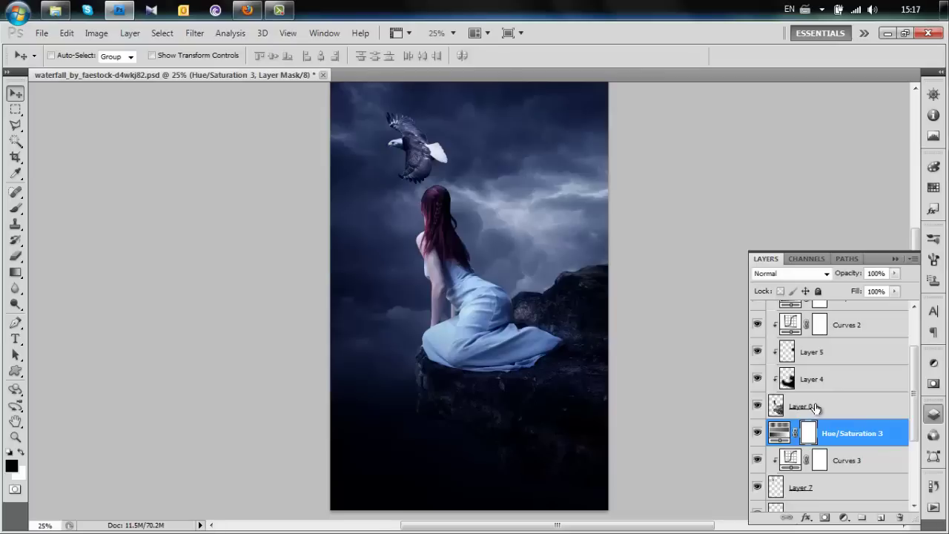
pyautogui.click(935, 365)
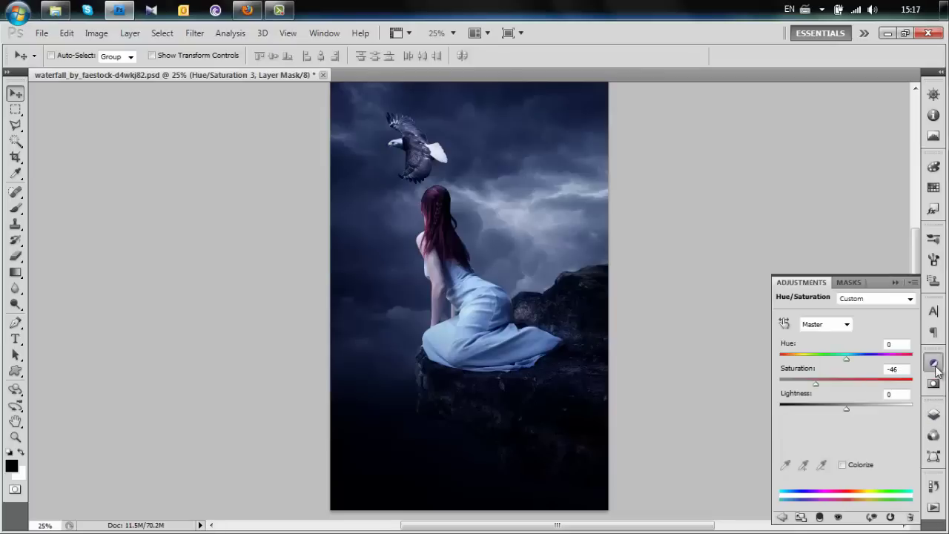
pyautogui.click(934, 415)
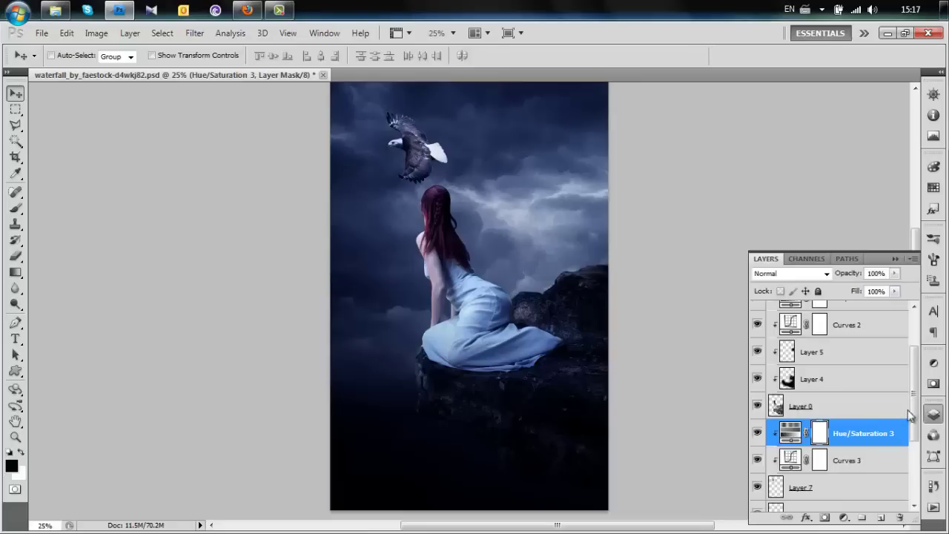
# - Apply a Motion Blur to the eagle on Layer 7 with an angle of -6° and a distance of 5 pixels
pyautogui.click(776, 490)
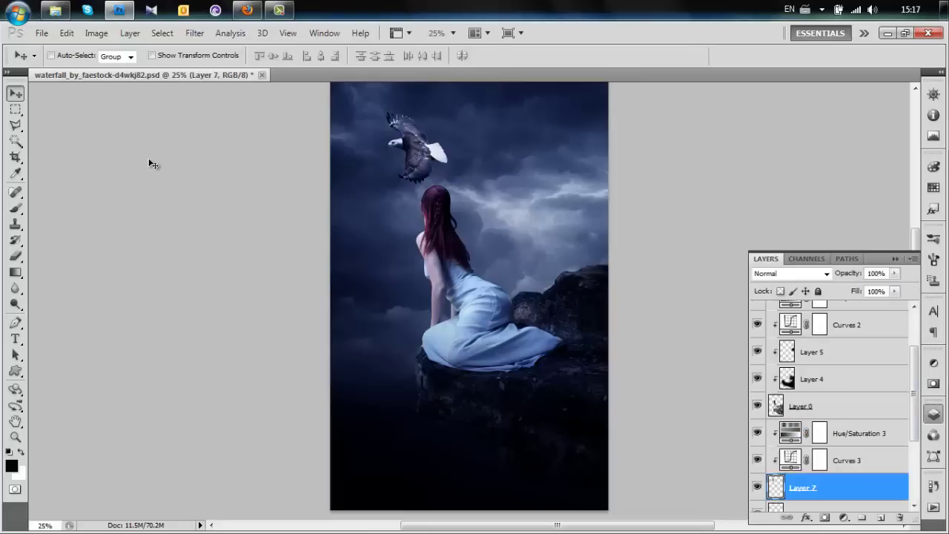
pyautogui.click(191, 33)
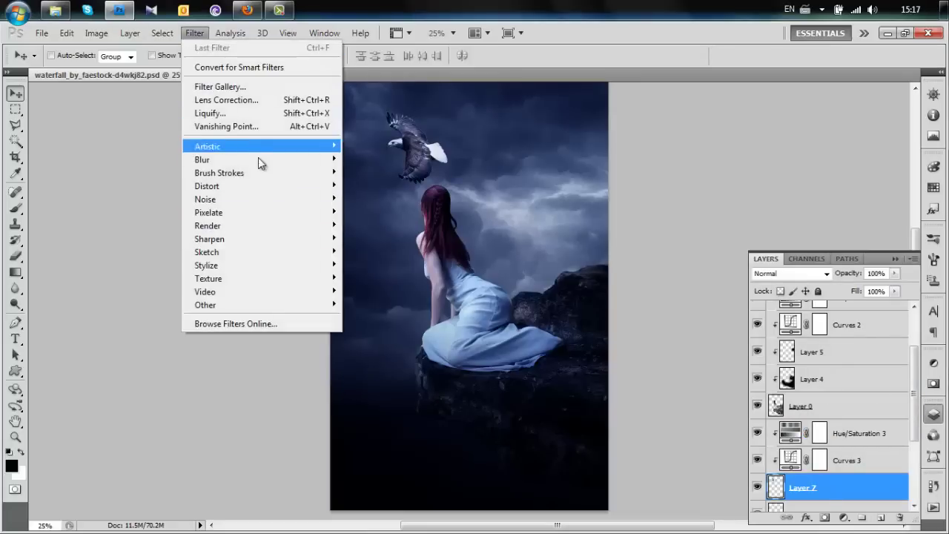
pyautogui.moveTo(258, 162)
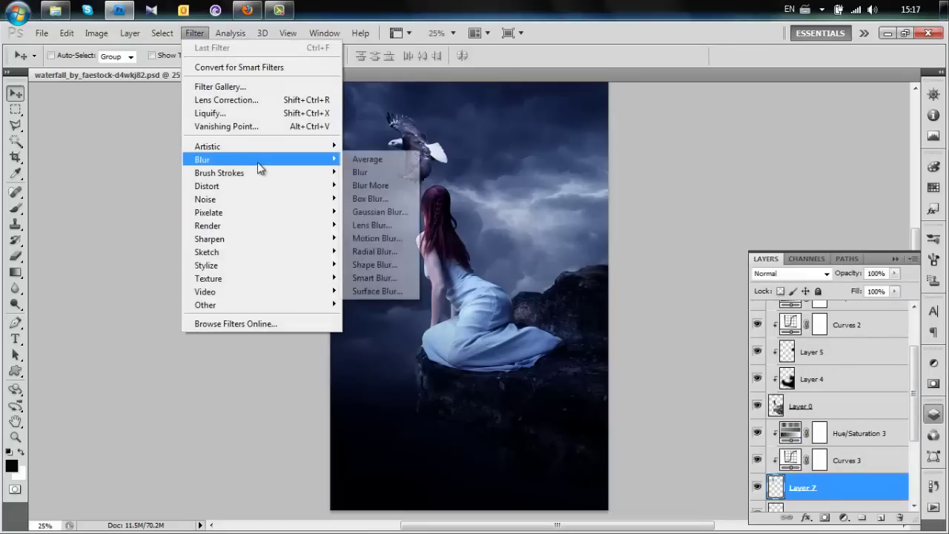
pyautogui.click(377, 239)
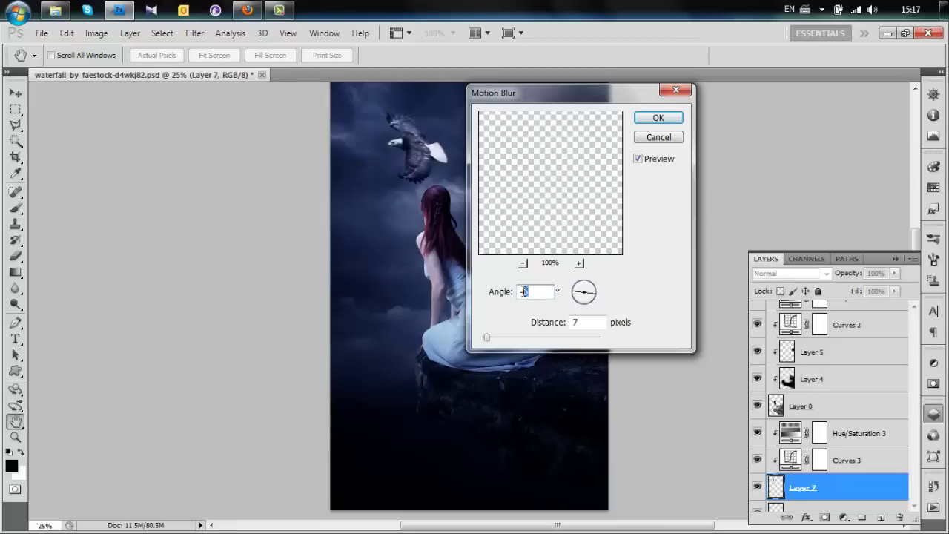
pyautogui.doubleClick(580, 322)
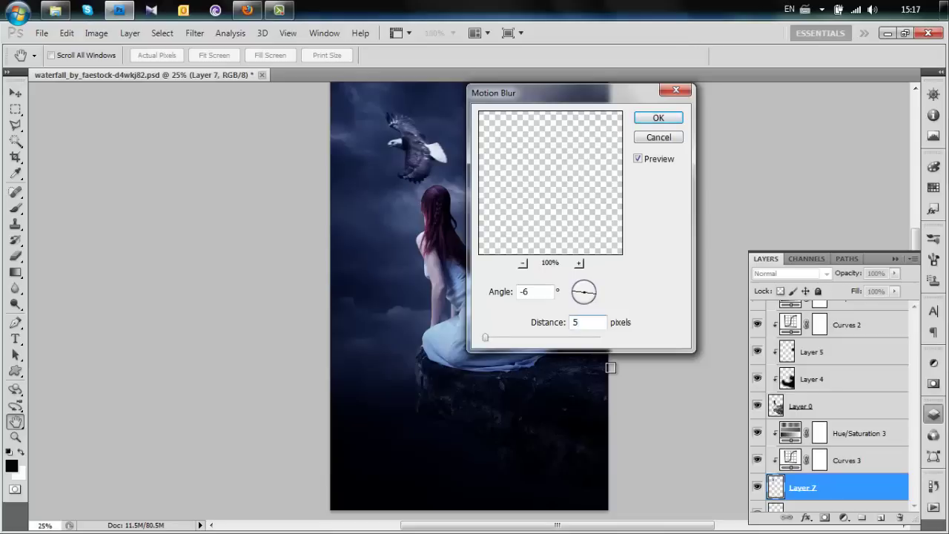
pyautogui.click(660, 119)
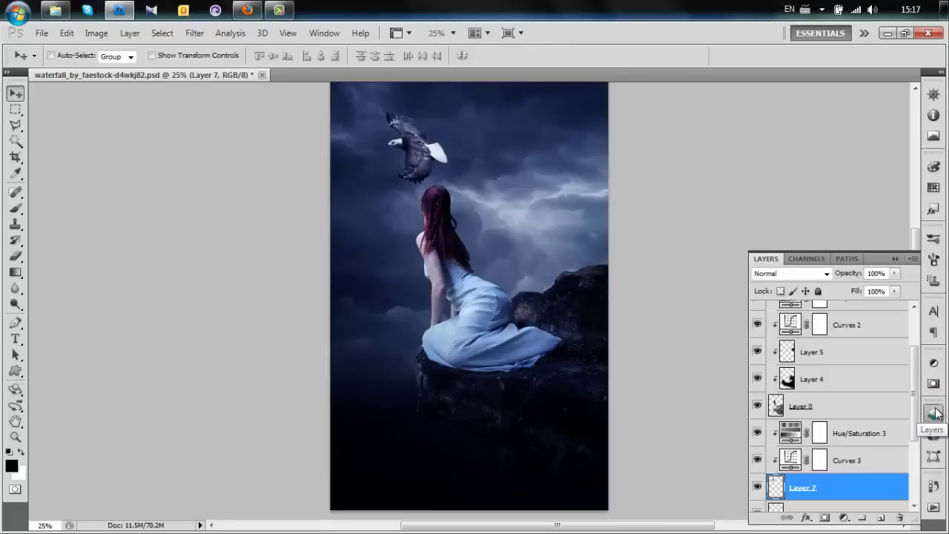
# - Create a new empty layer at the top of the stack, above Color Balance 1
pyautogui.scroll(2, 920, 405)
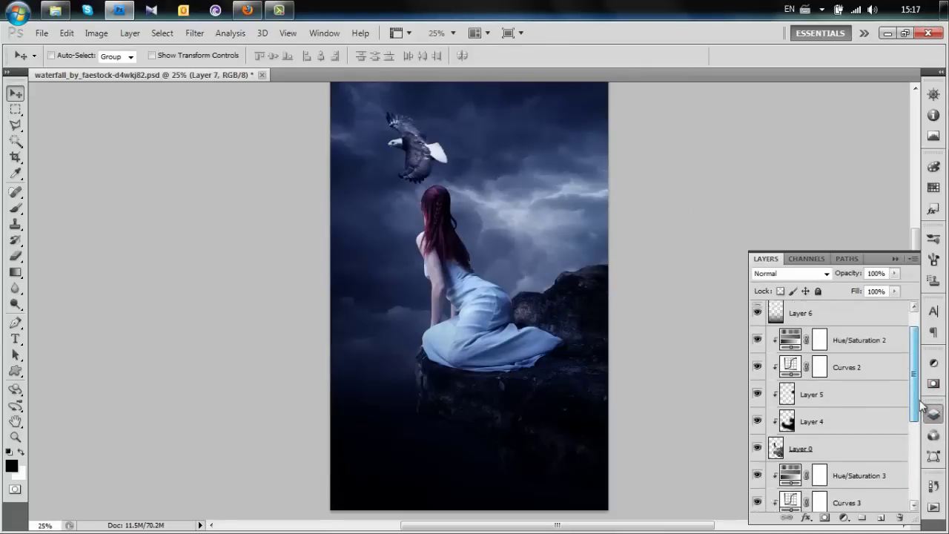
pyautogui.scroll(1, 919, 404)
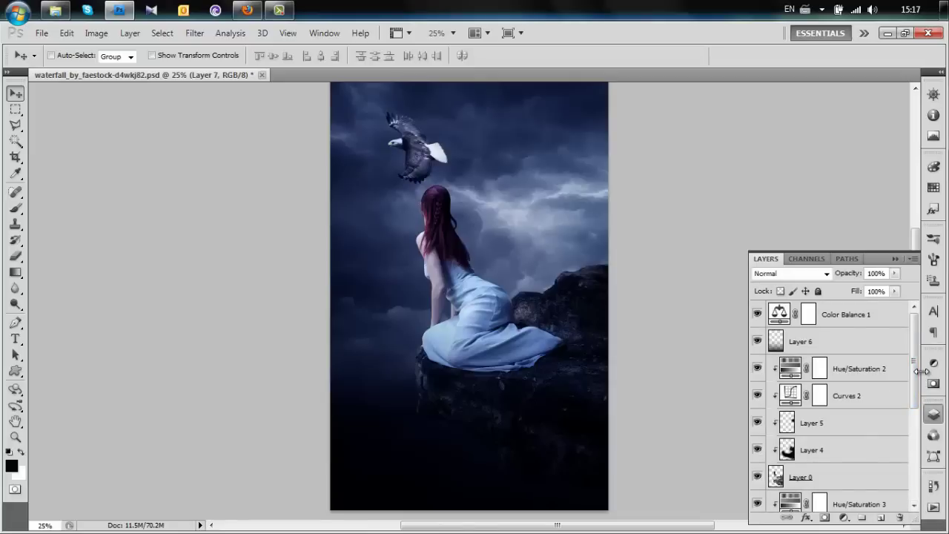
pyautogui.click(828, 316)
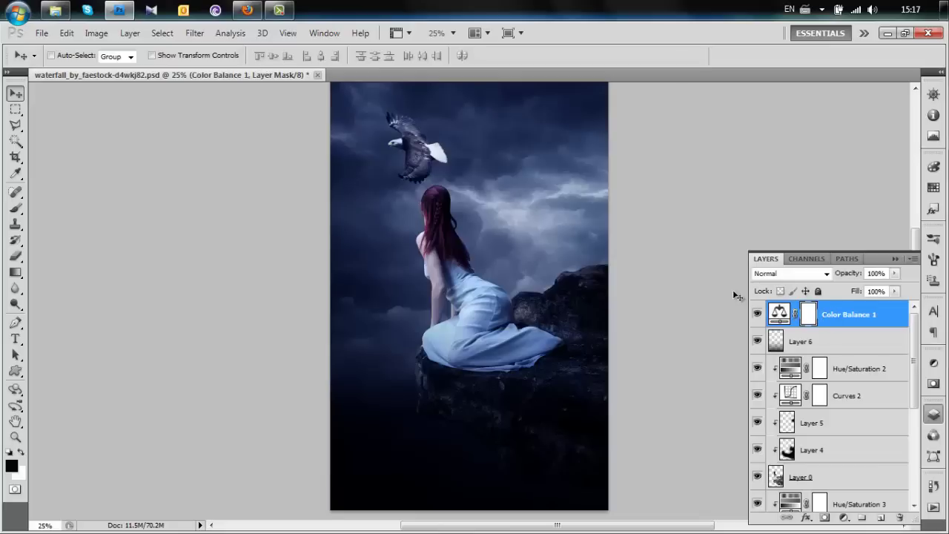
pyautogui.click(882, 519)
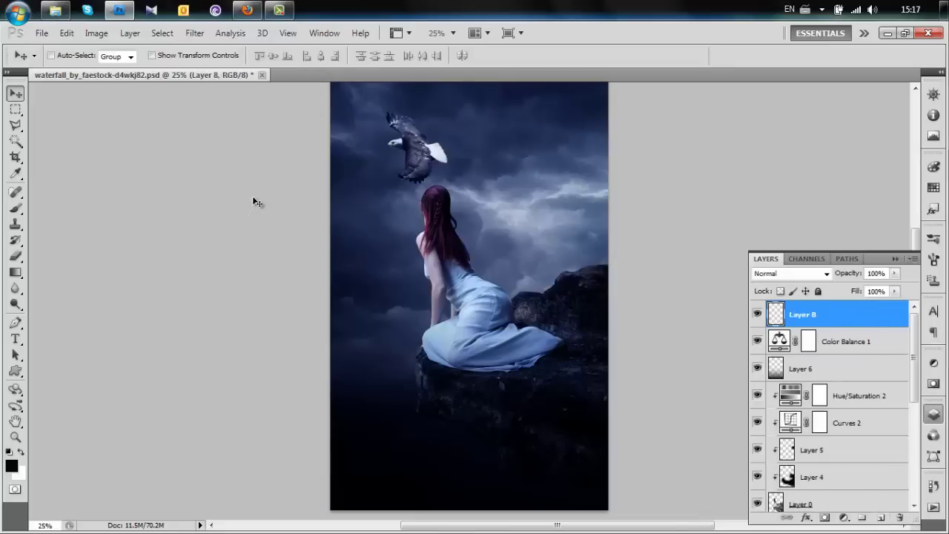
# - Copy the whole canvas merged and paste the flattened image into the empty top layer
pyautogui.hotkey('ctrl', 'a')
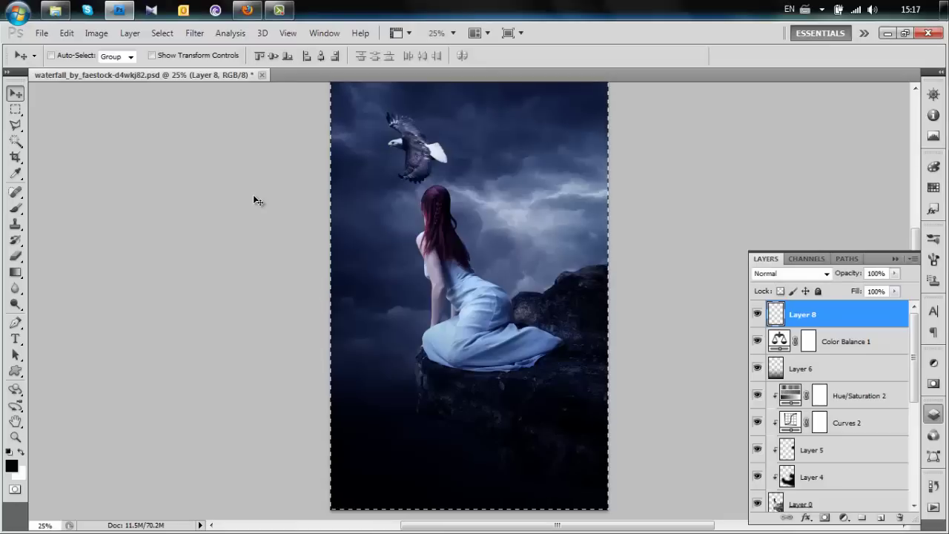
pyautogui.click(66, 33)
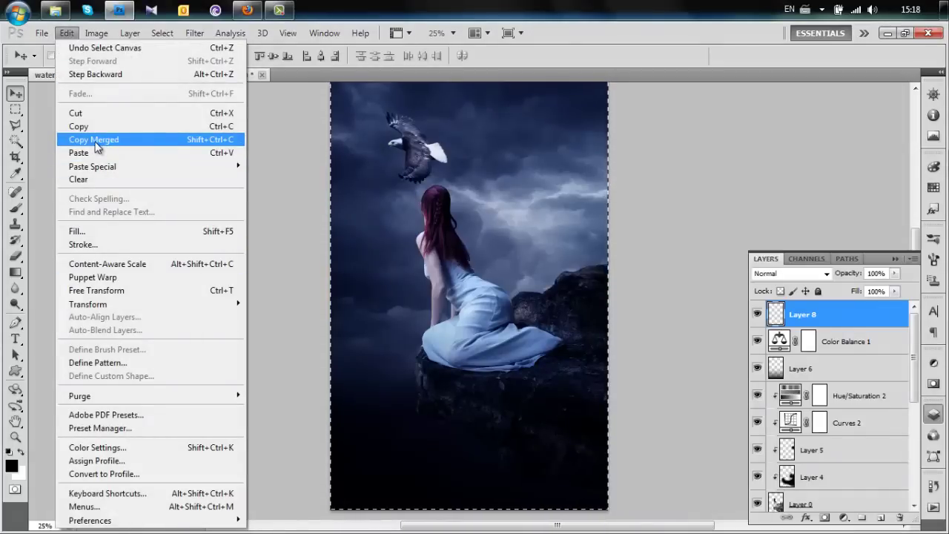
pyautogui.click(103, 145)
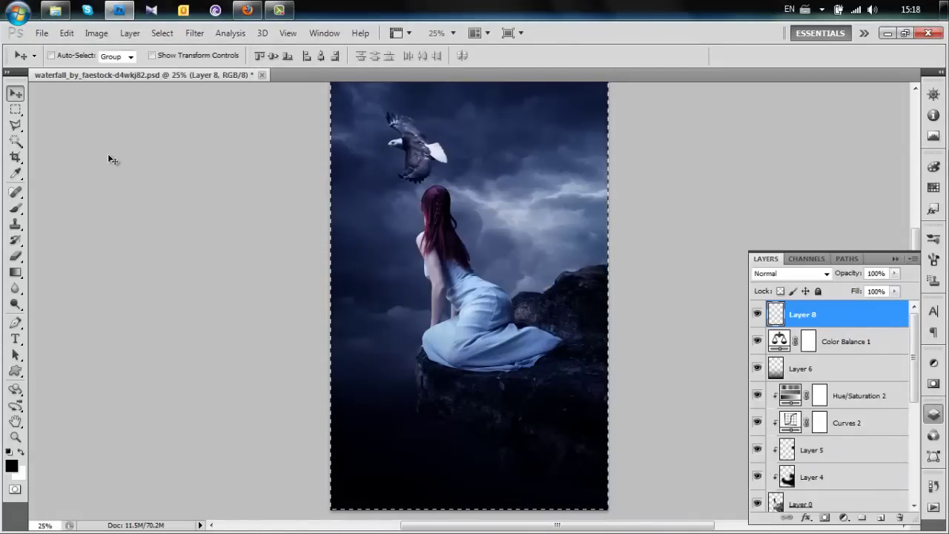
pyautogui.click(68, 34)
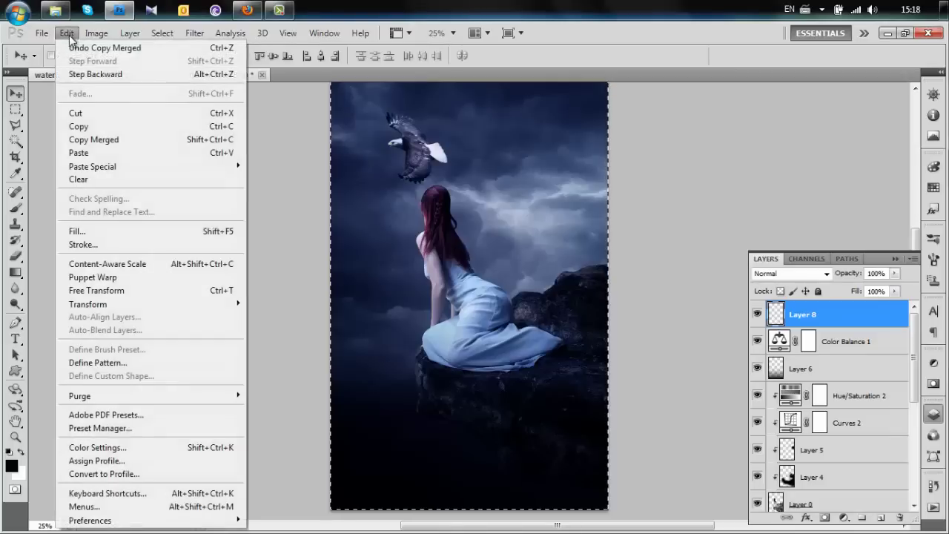
pyautogui.click(109, 151)
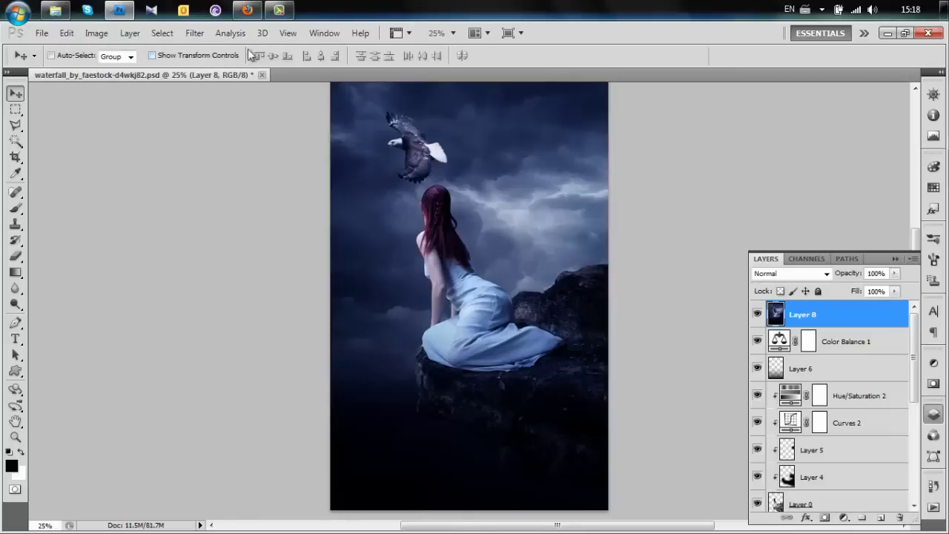
# - Apply a Gaussian Blur with a radius of 38.3 pixels to the merged copy on Layer 8
pyautogui.click(195, 34)
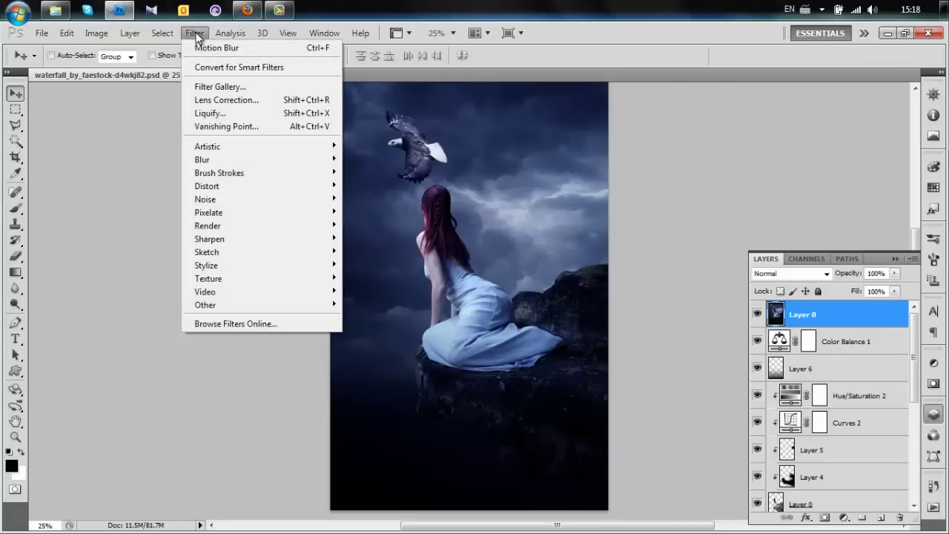
pyautogui.moveTo(239, 159)
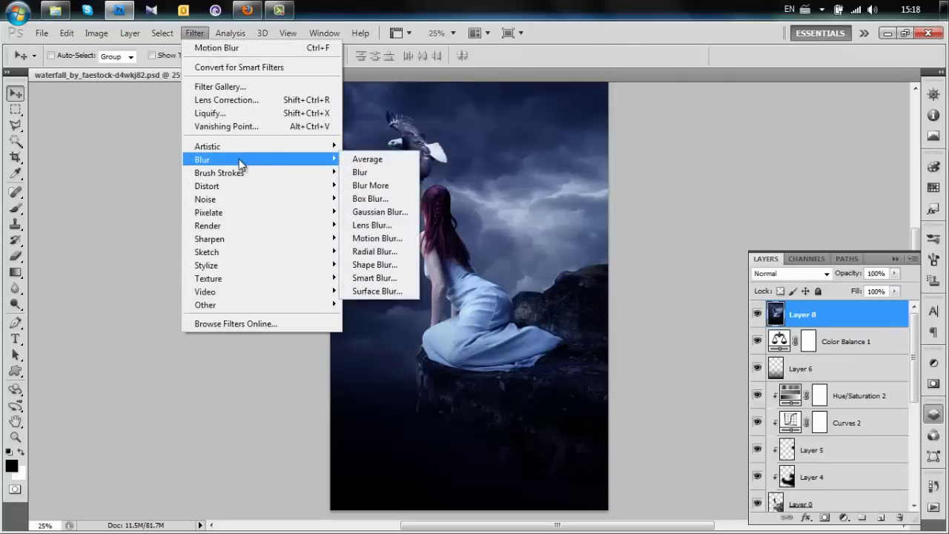
pyautogui.click(380, 212)
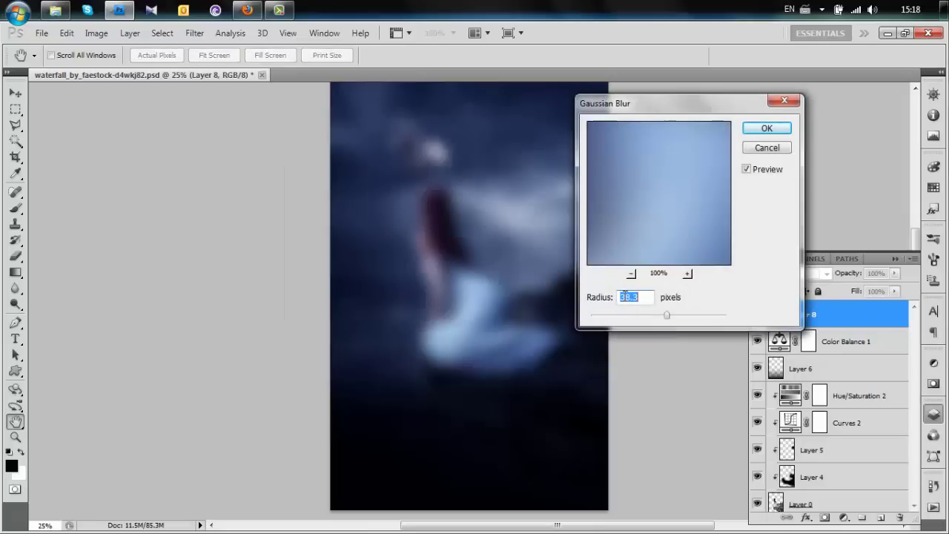
pyautogui.click(764, 128)
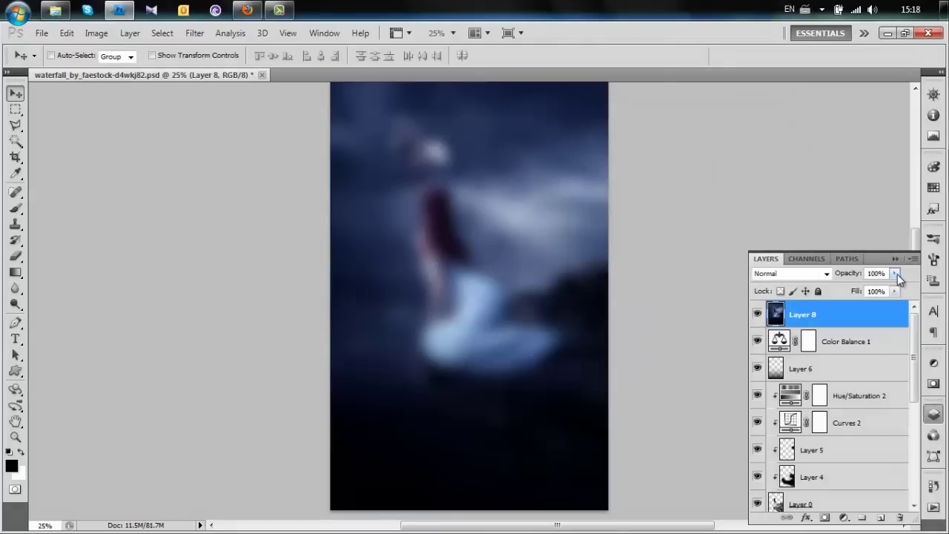
# - Lower the blurred Layer 8's opacity to 59% and set its blending mode to Soft Light
pyautogui.click(896, 273)
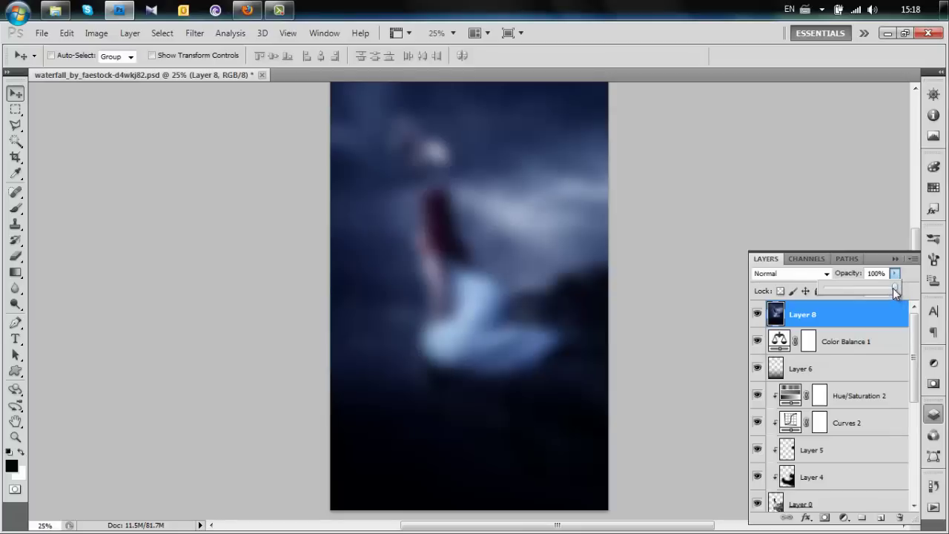
pyautogui.moveTo(895, 291); pyautogui.dragTo(869, 295)
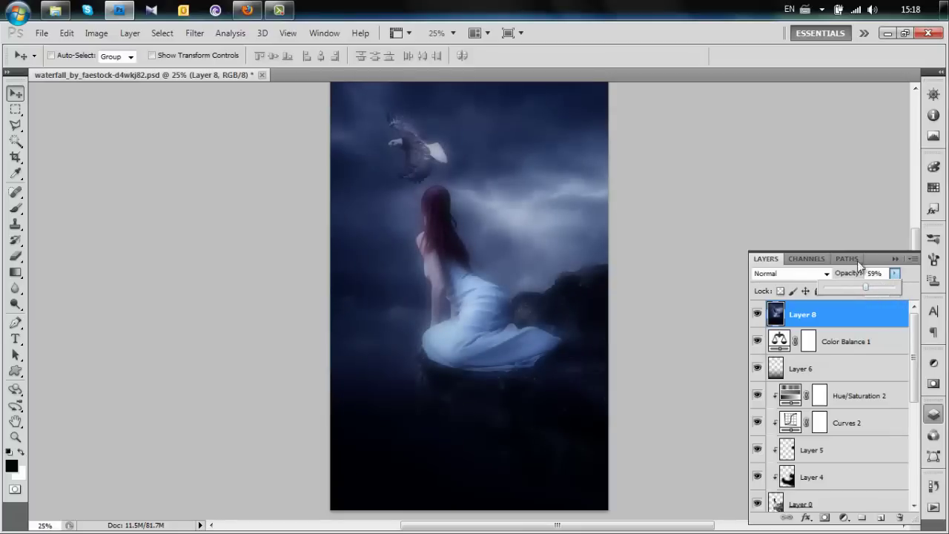
pyautogui.click(827, 274)
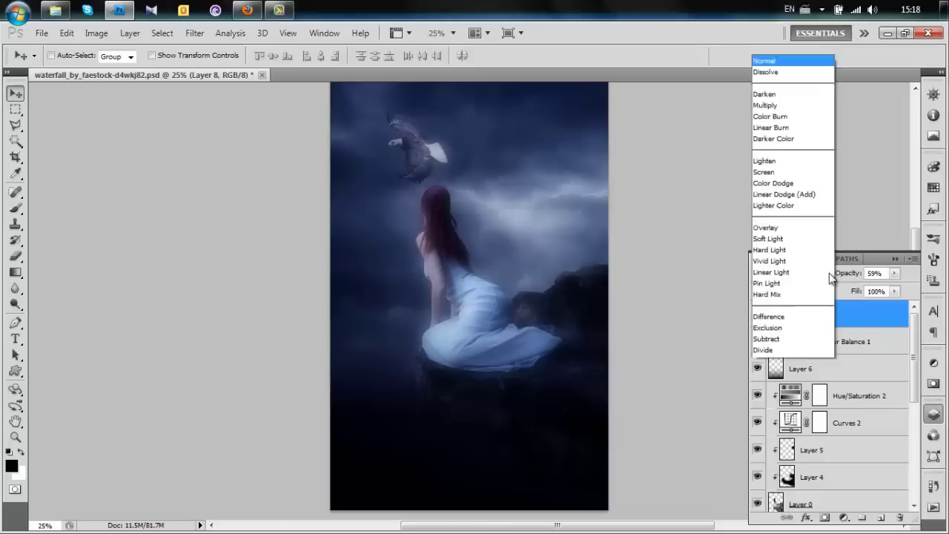
pyautogui.scroll(-2, 793, 274)
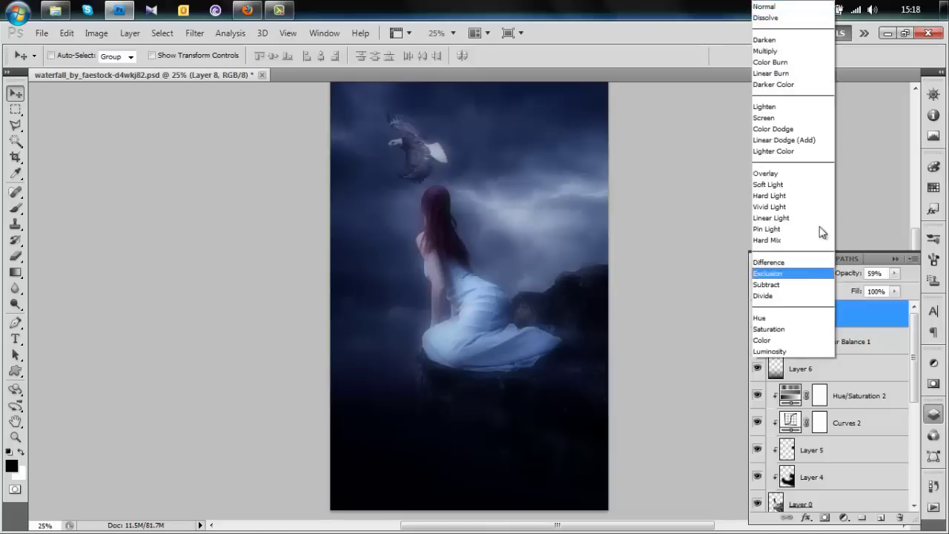
pyautogui.click(793, 187)
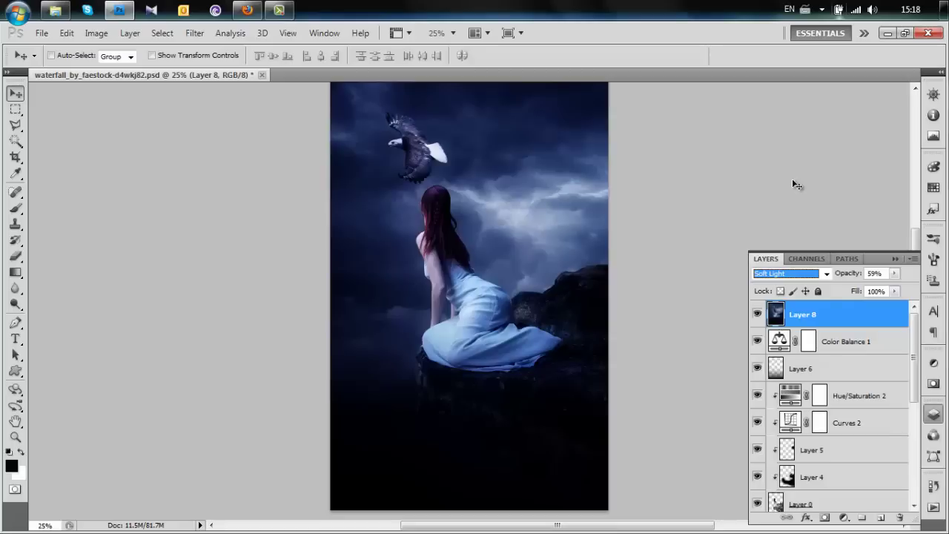
# - Stamp a white moon in the sky beside the woman's head on a new top layer, using the 1517 moon brush at 401 px
pyautogui.click(882, 519)
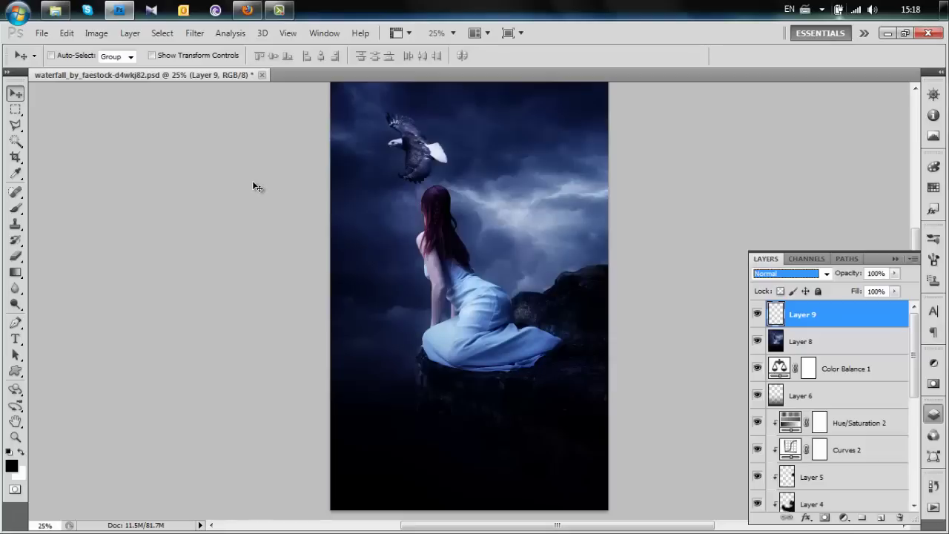
pyautogui.click(21, 452)
pyautogui.click(15, 208)
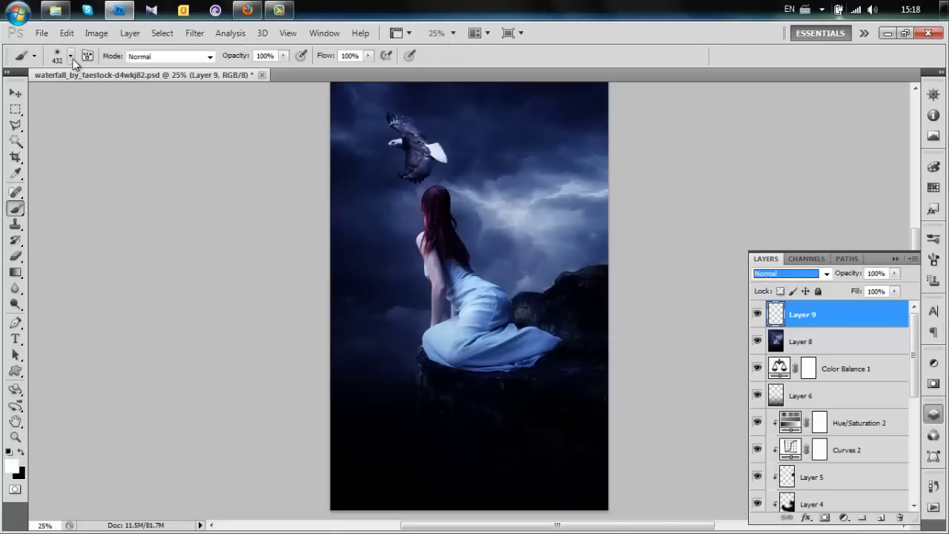
pyautogui.click(70, 56)
pyautogui.moveTo(157, 152); pyautogui.dragTo(158, 223)
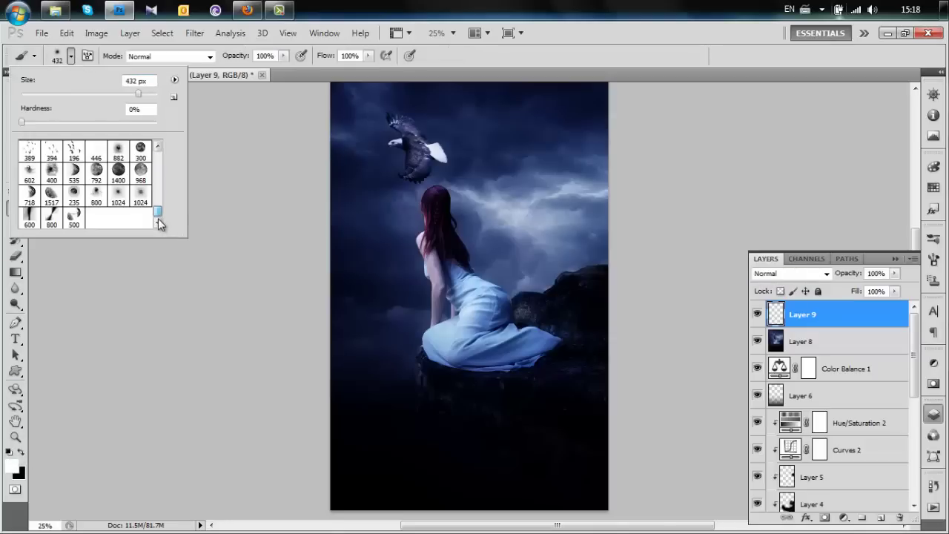
pyautogui.click(52, 196)
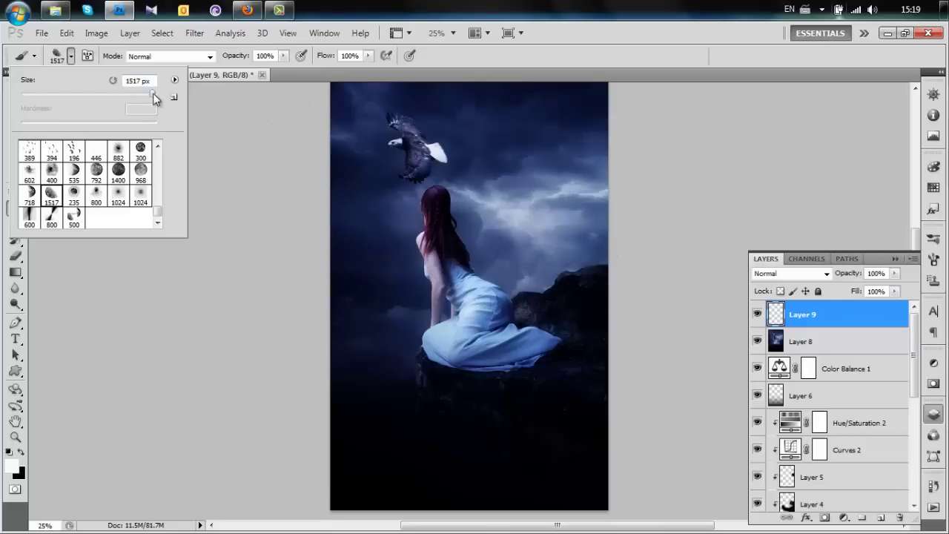
pyautogui.moveTo(152, 95); pyautogui.dragTo(135, 96)
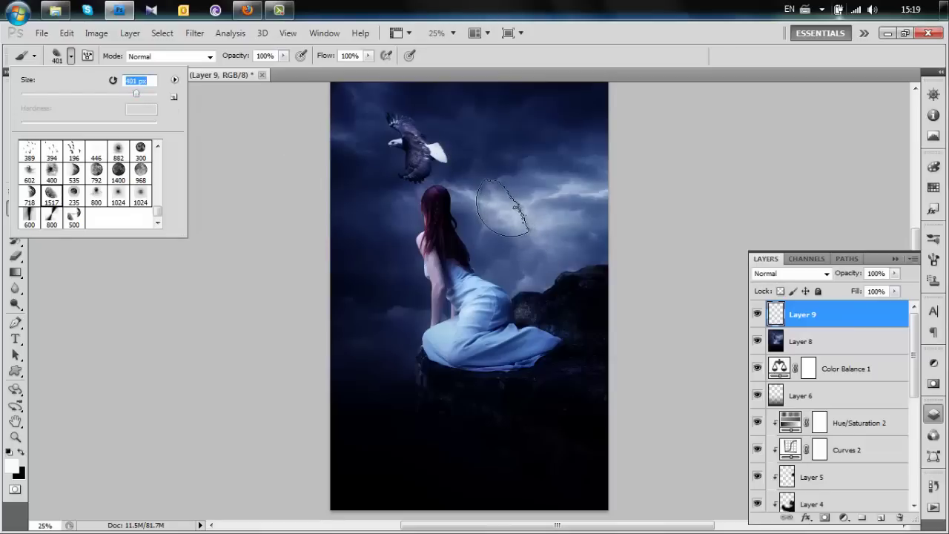
pyautogui.click(505, 212)
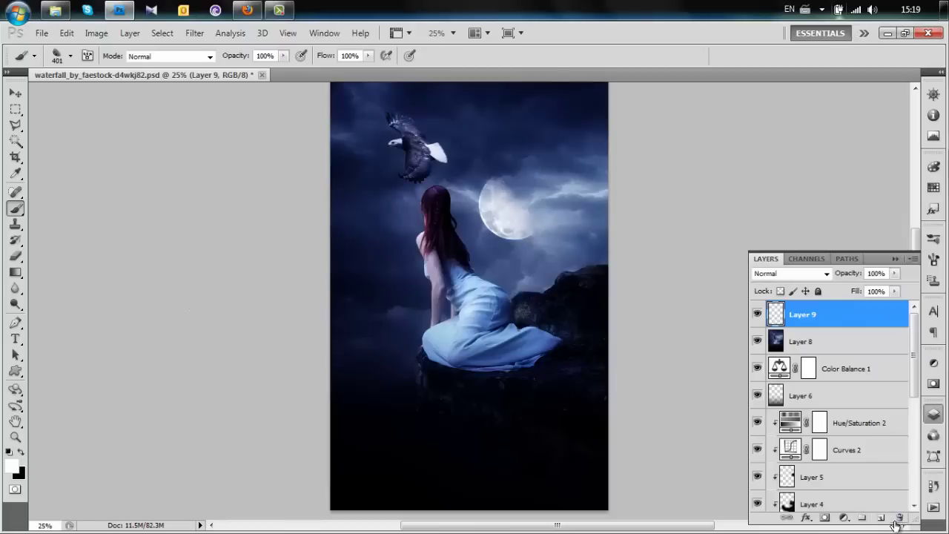
# - Add a Color Balance adjustment above the moon layer with the midtones' Yellow–Blue value at -83
pyautogui.click(843, 518)
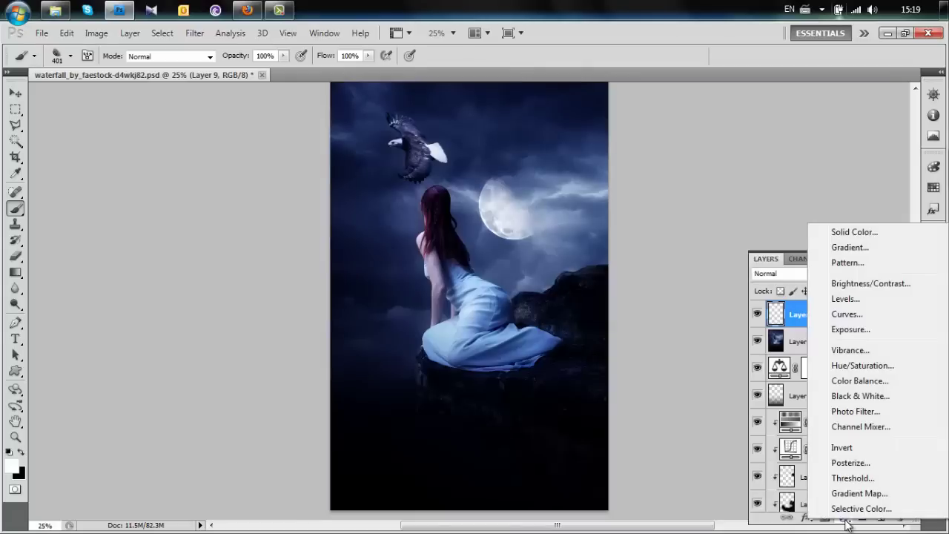
pyautogui.click(859, 380)
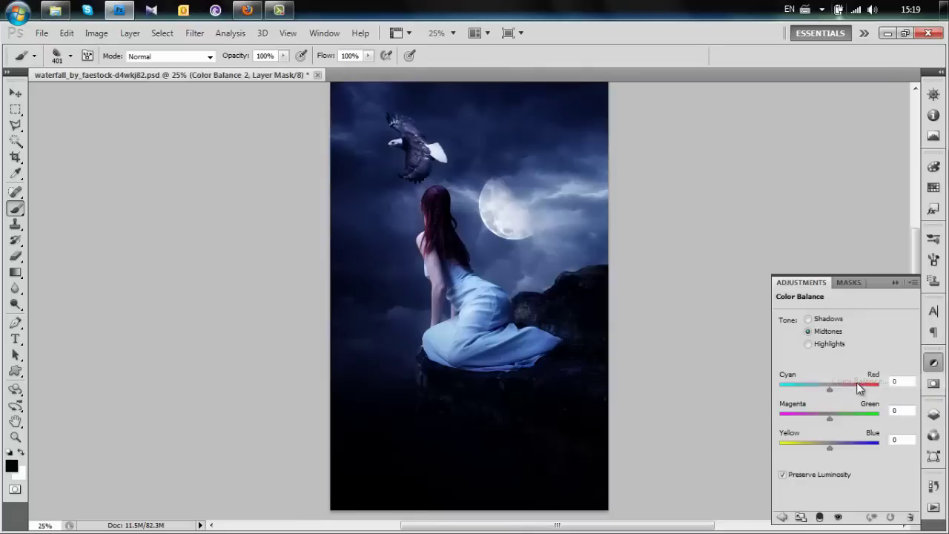
pyautogui.click(901, 440)
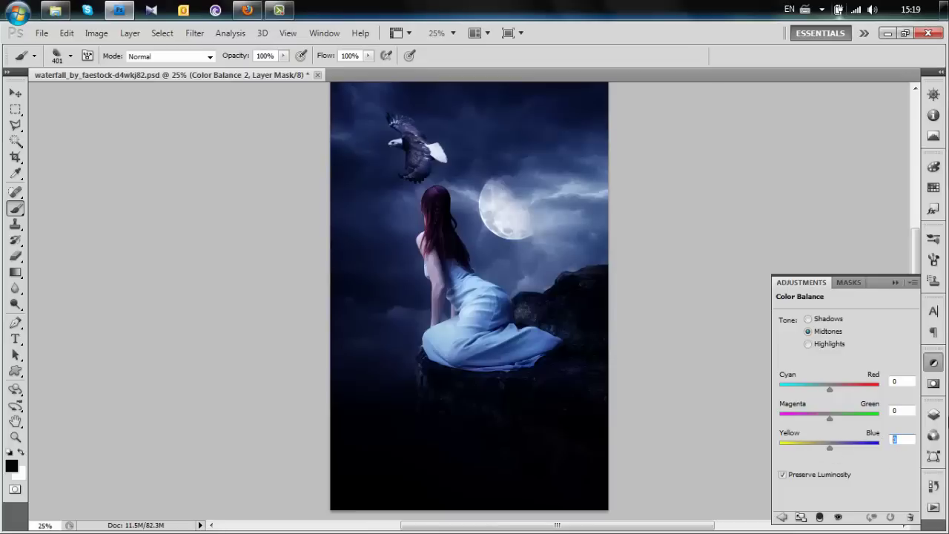
pyautogui.write('-83')
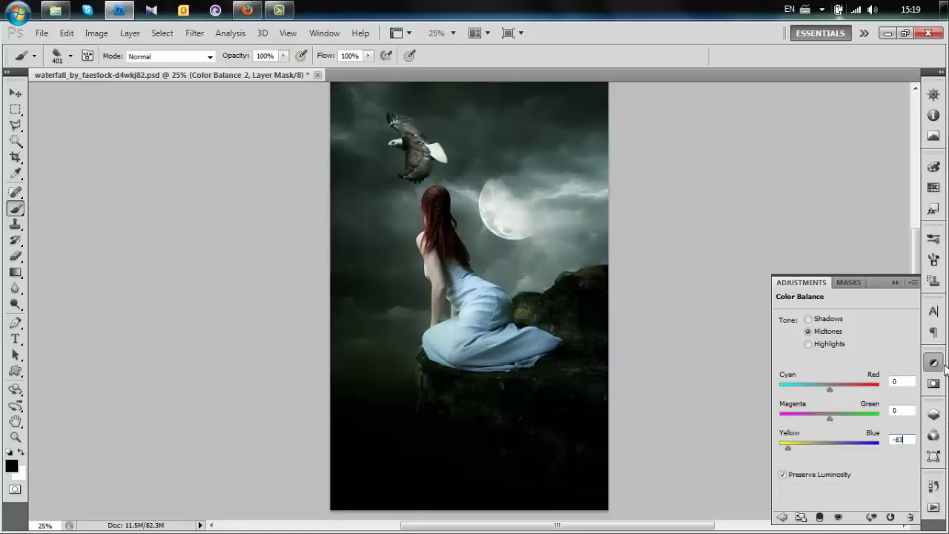
# - Create a new empty layer above Color Balance 2 and swap the foreground and background colours to make white the foreground
pyautogui.click(934, 416)
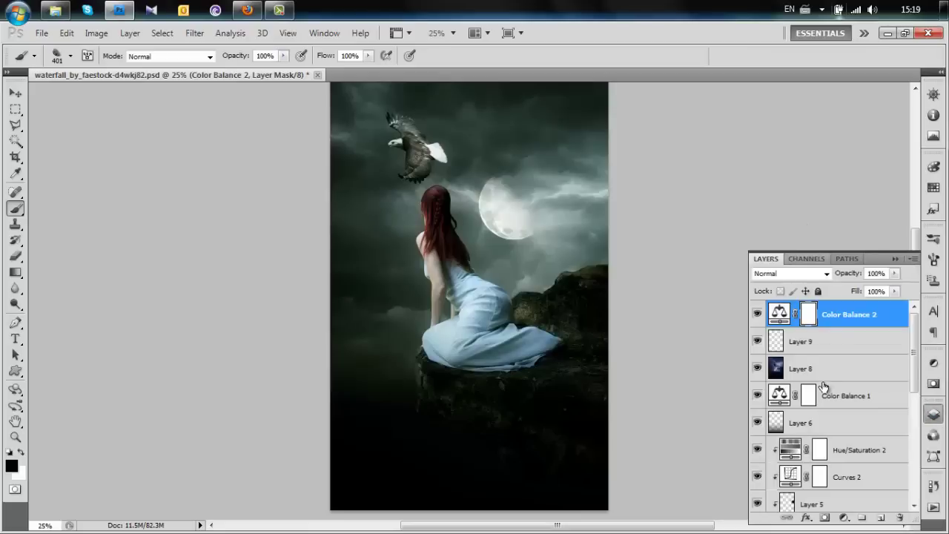
pyautogui.click(882, 518)
pyautogui.press('x')
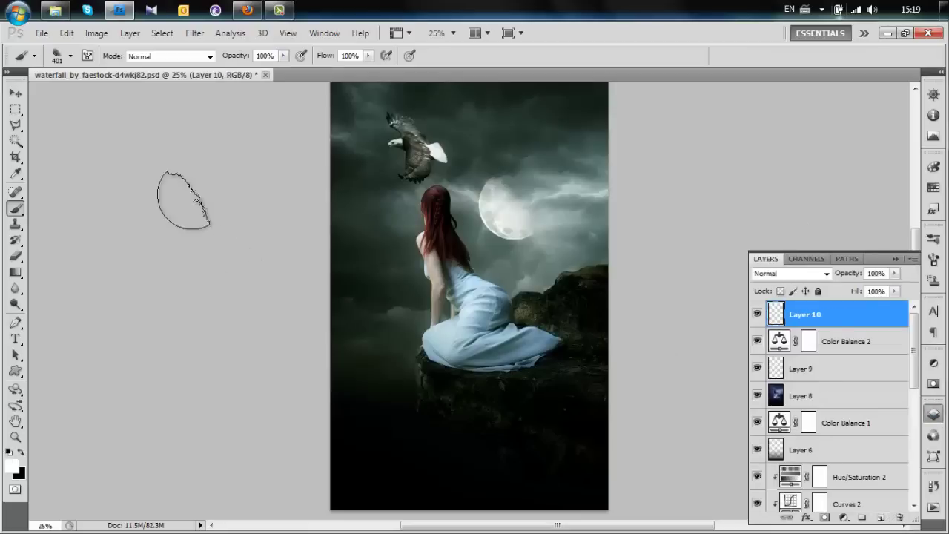
# - Set the black-to-transparent gradient's end opacity stop to 100% and draw it horizontally across the new layer to darken both side edges
pyautogui.click(16, 273)
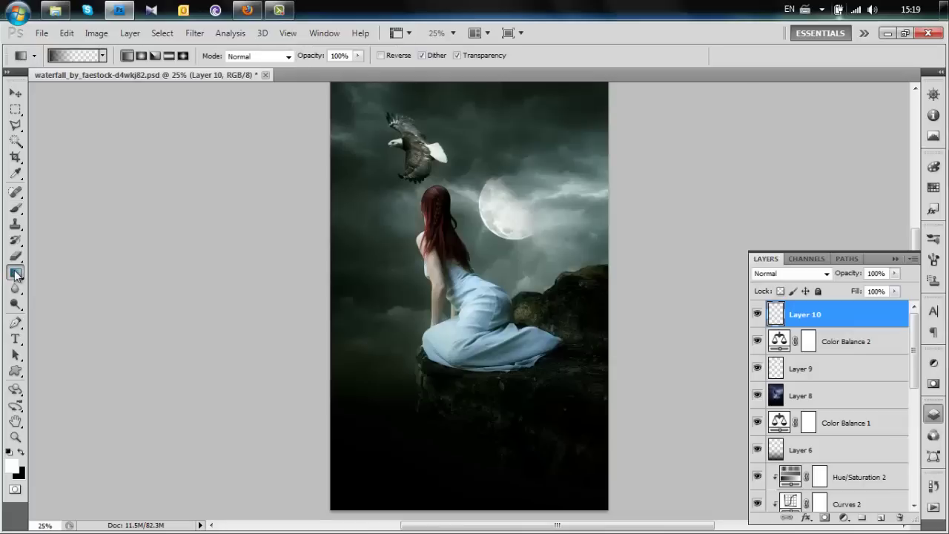
pyautogui.click(70, 57)
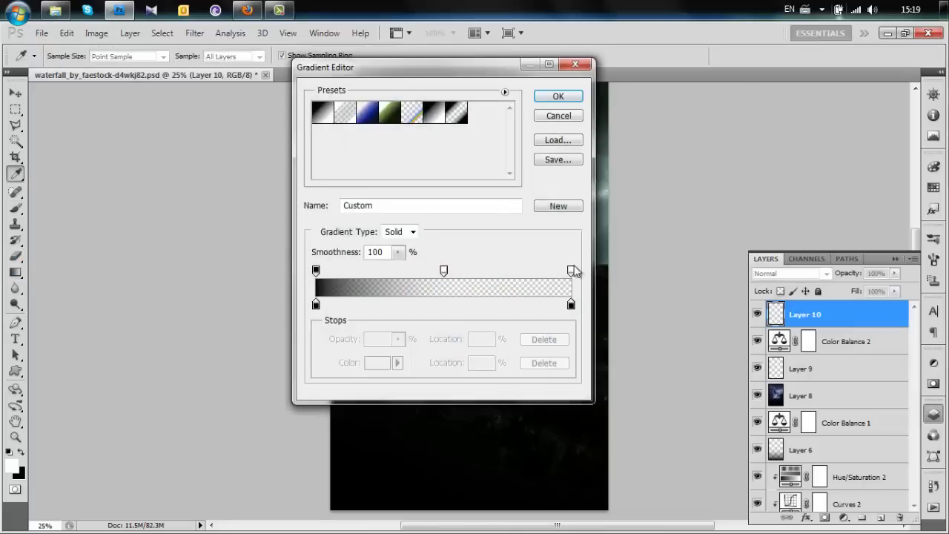
pyautogui.click(572, 271)
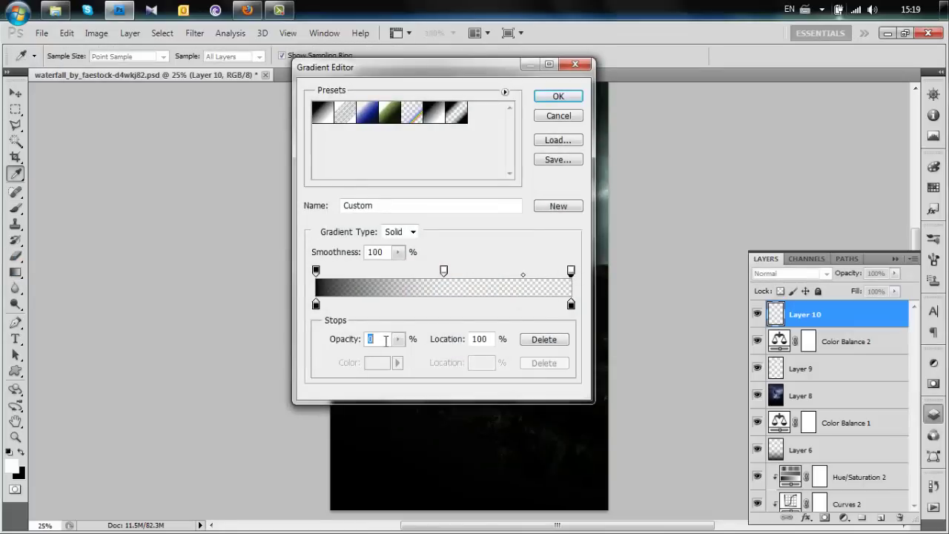
pyautogui.click(398, 338)
pyautogui.moveTo(399, 359); pyautogui.dragTo(494, 351)
pyautogui.click(444, 324)
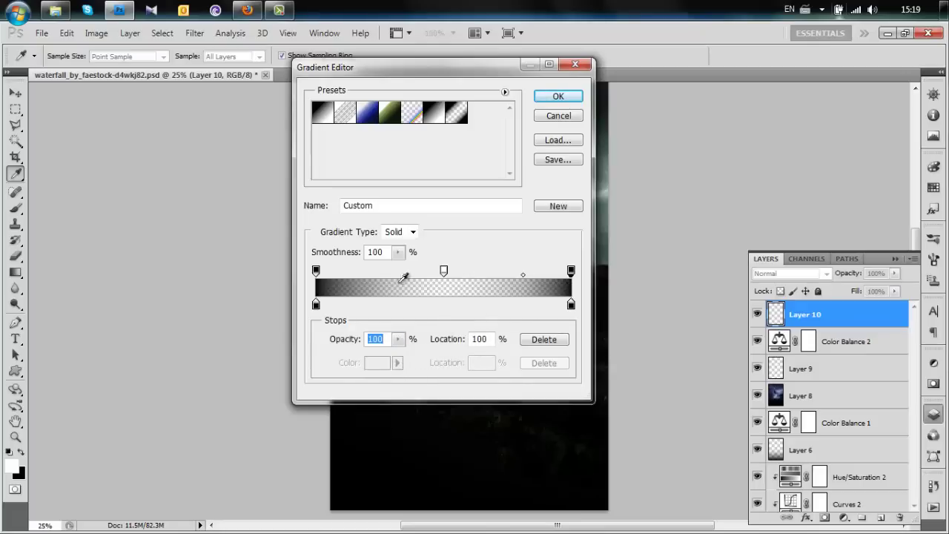
pyautogui.click(559, 99)
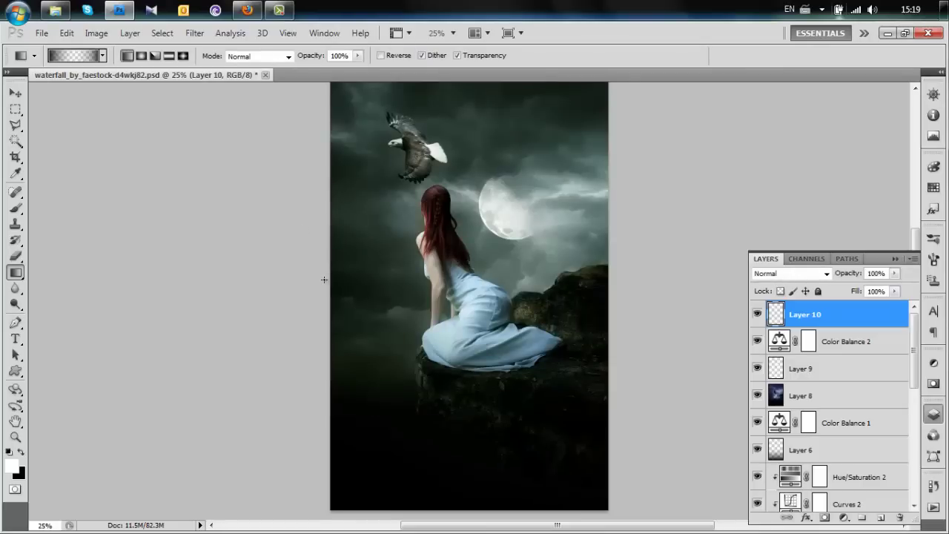
pyautogui.moveTo(352, 280); pyautogui.dragTo(483, 282)
pyautogui.moveTo(621, 284); pyautogui.dragTo(621, 285)
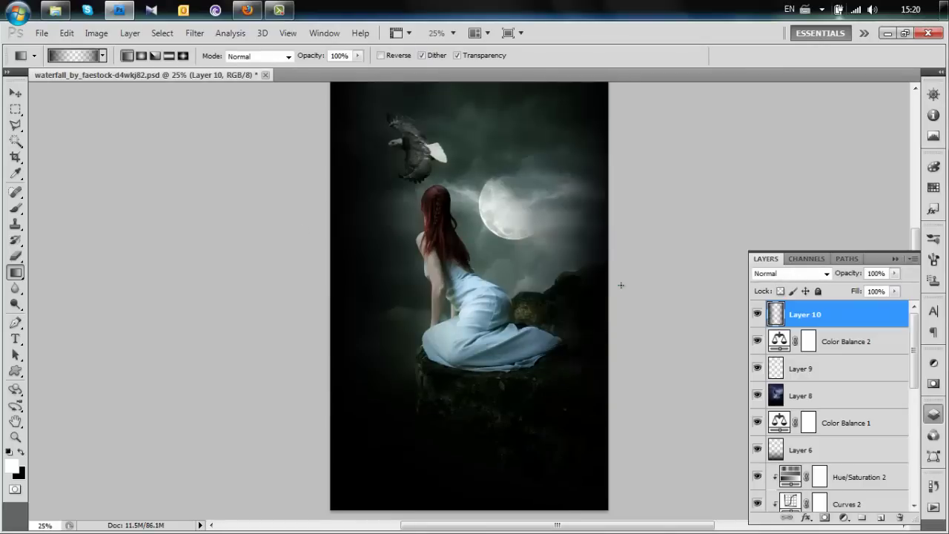